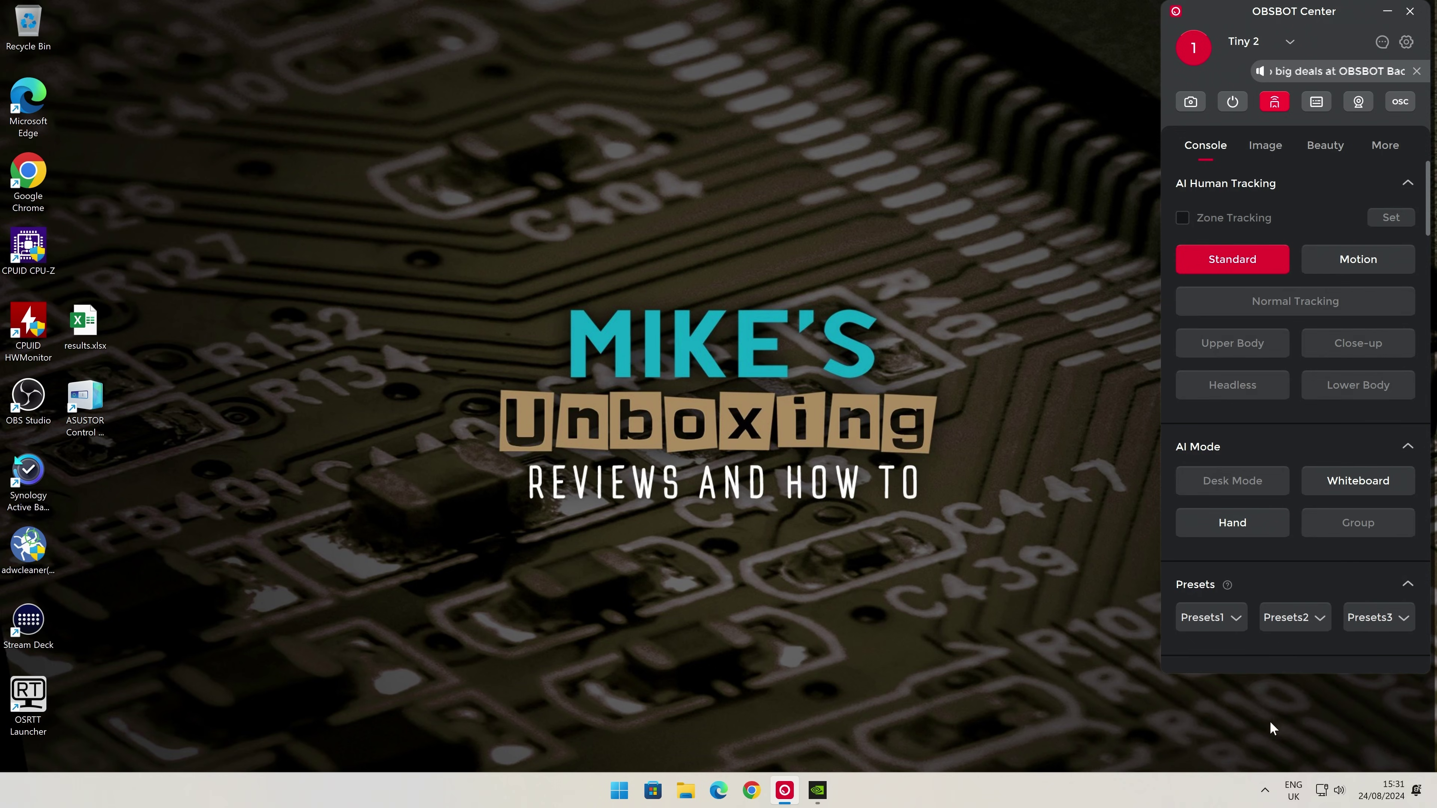
From the tray, open the NVIDIA app's Drivers page offering Game Ready Driver 560.94, then open a new Chrome tab
left_click(1265, 791)
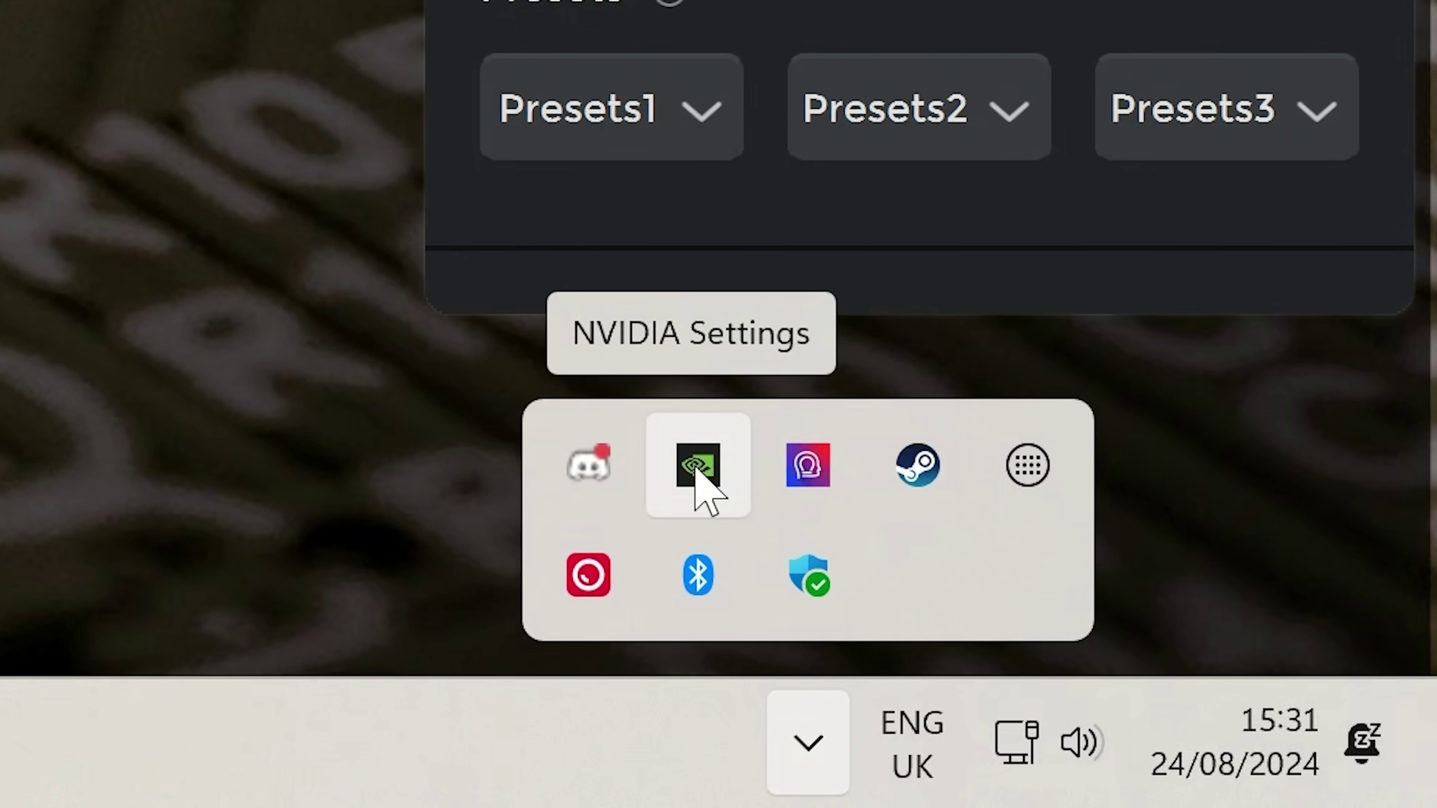
right_click(696, 469)
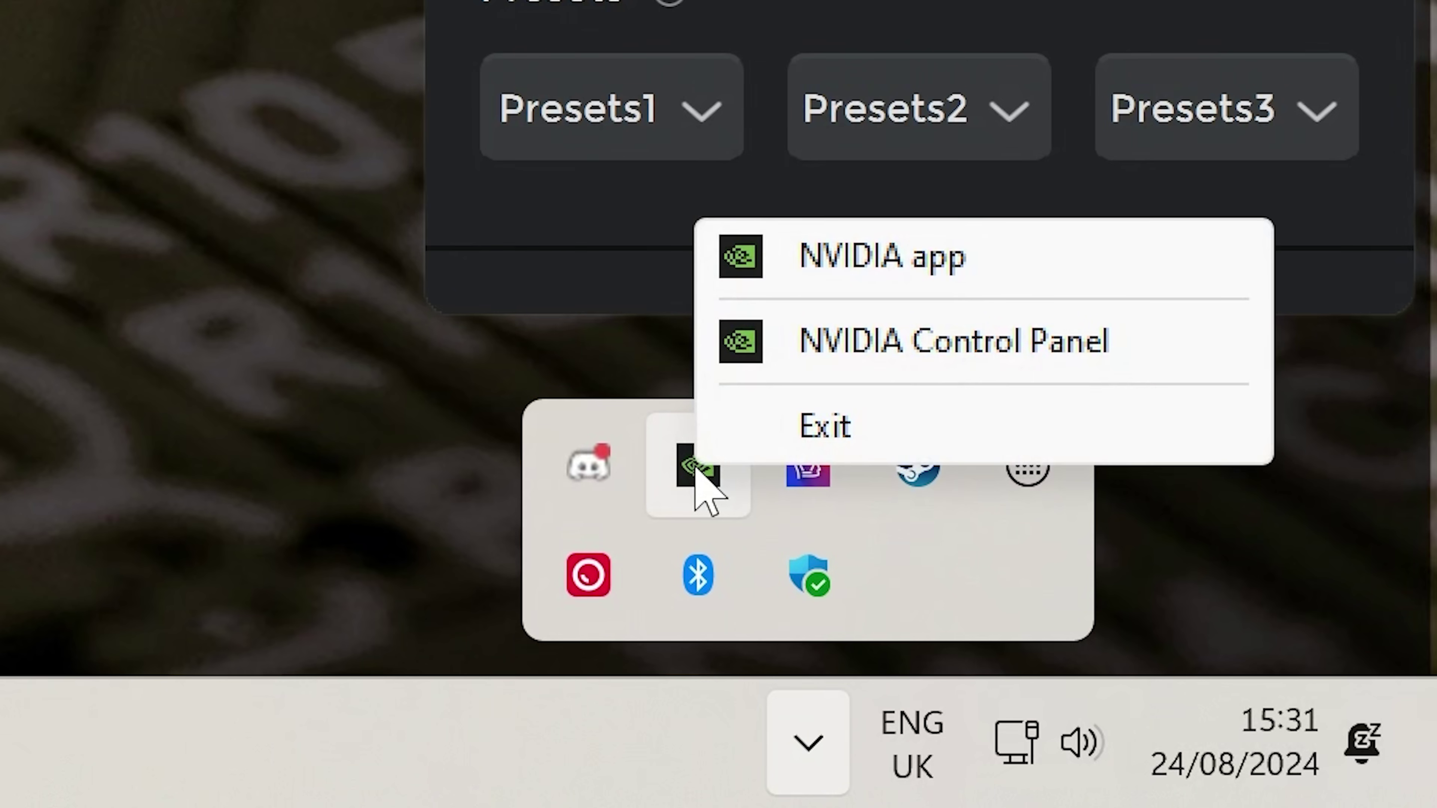
left_click(821, 258)
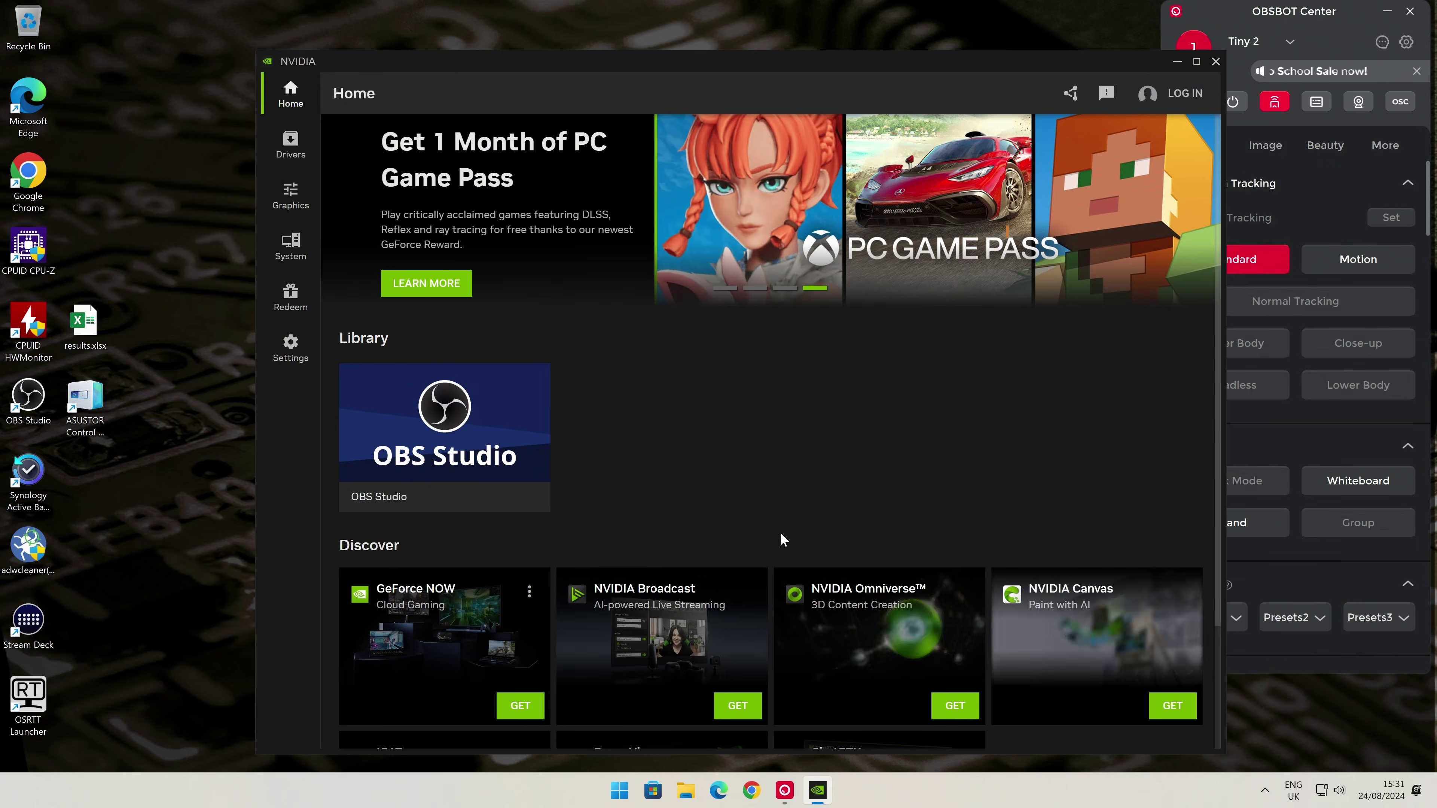
left_click(268, 158)
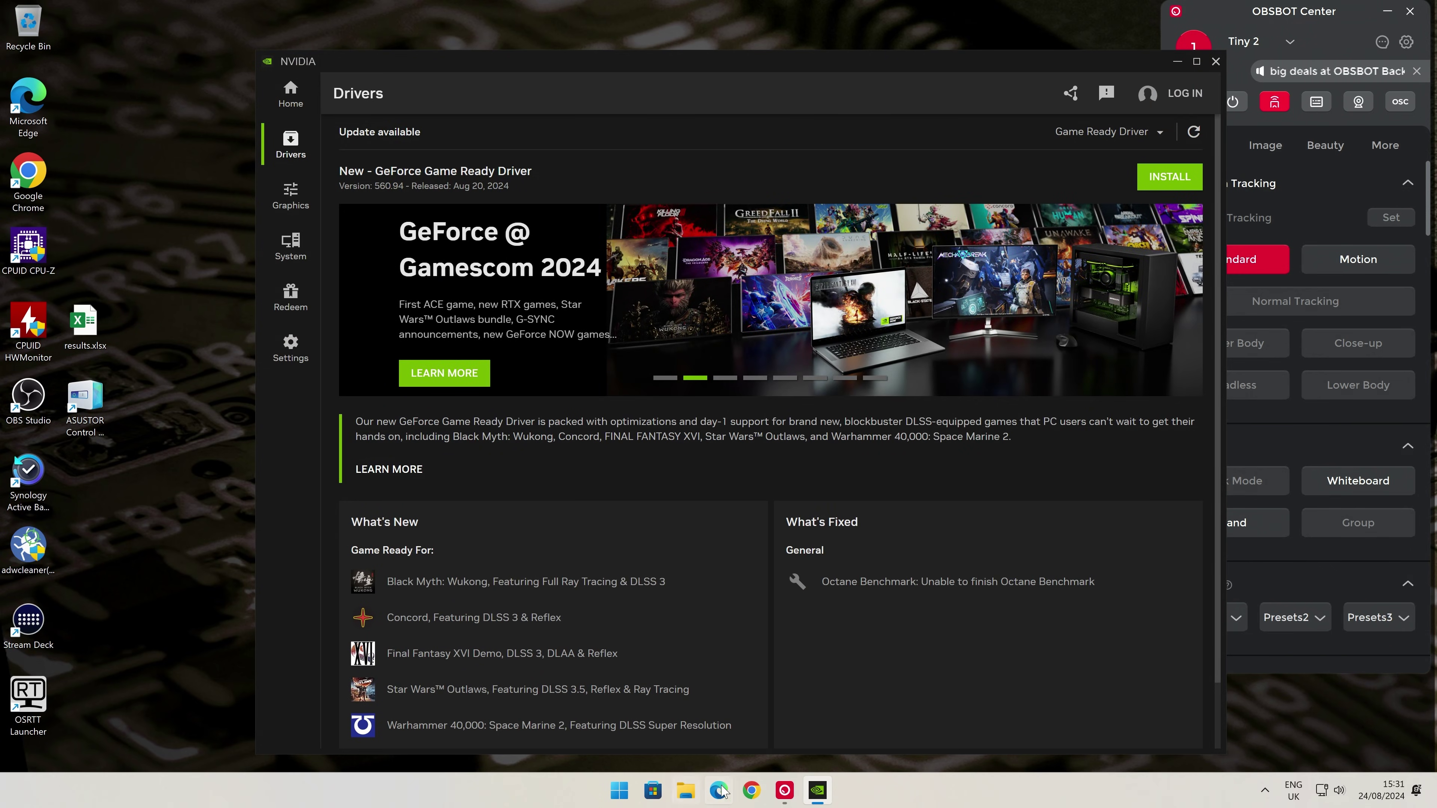
left_click(752, 790)
Search 'nv' in Google and go to nvidia.com's Drivers page
left_click(552, 311)
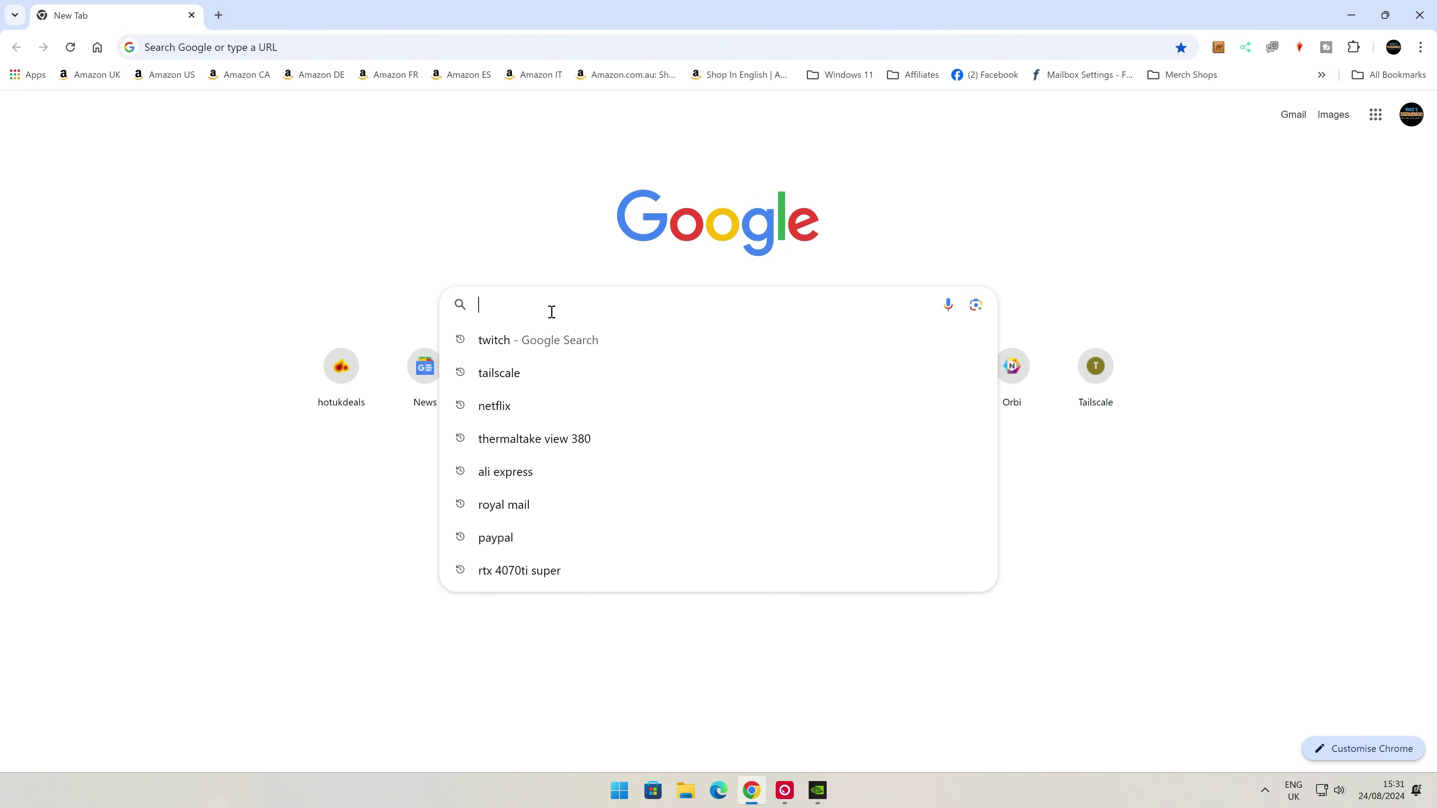
type("nvi")
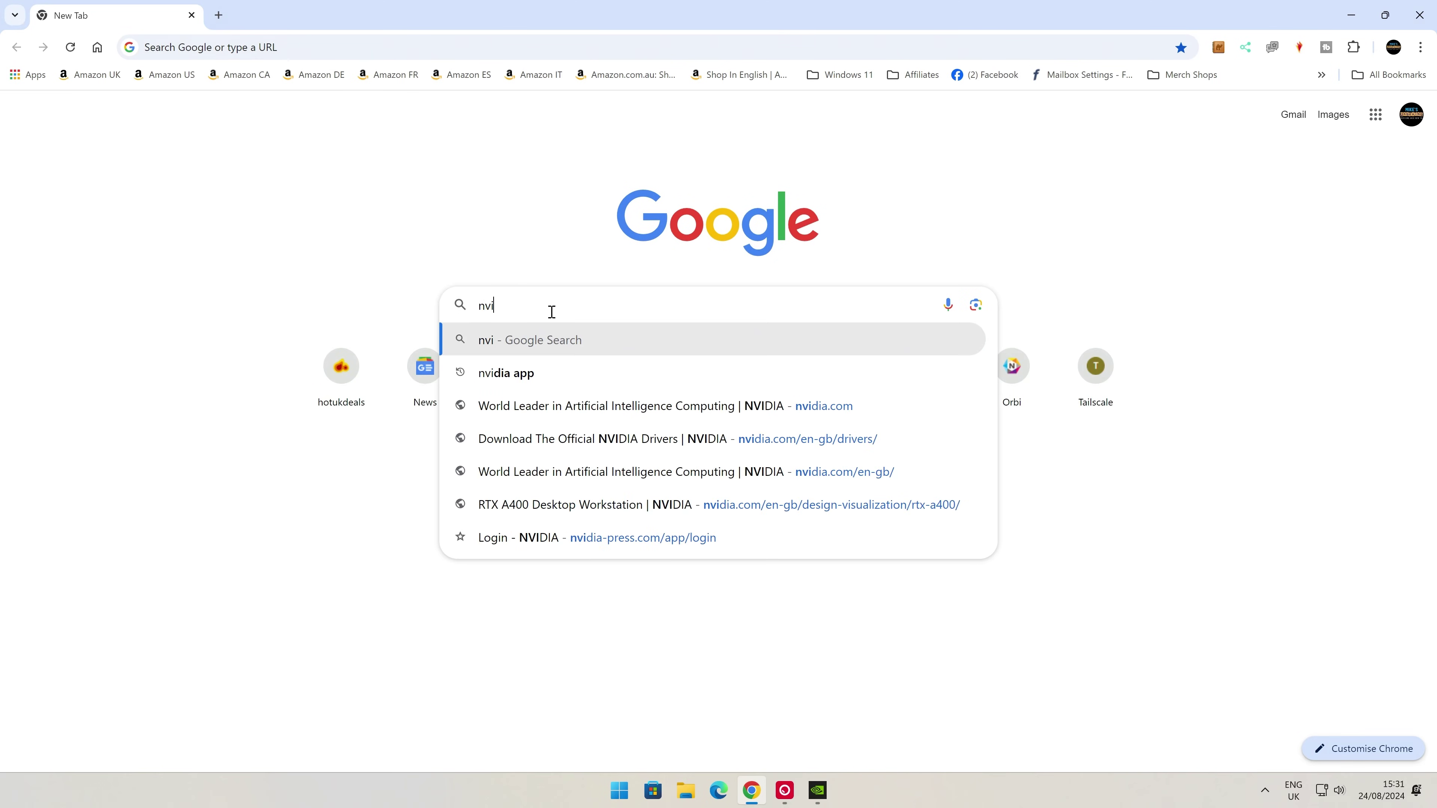
key("Down")
key("Down")
key("Return")
left_click(991, 113)
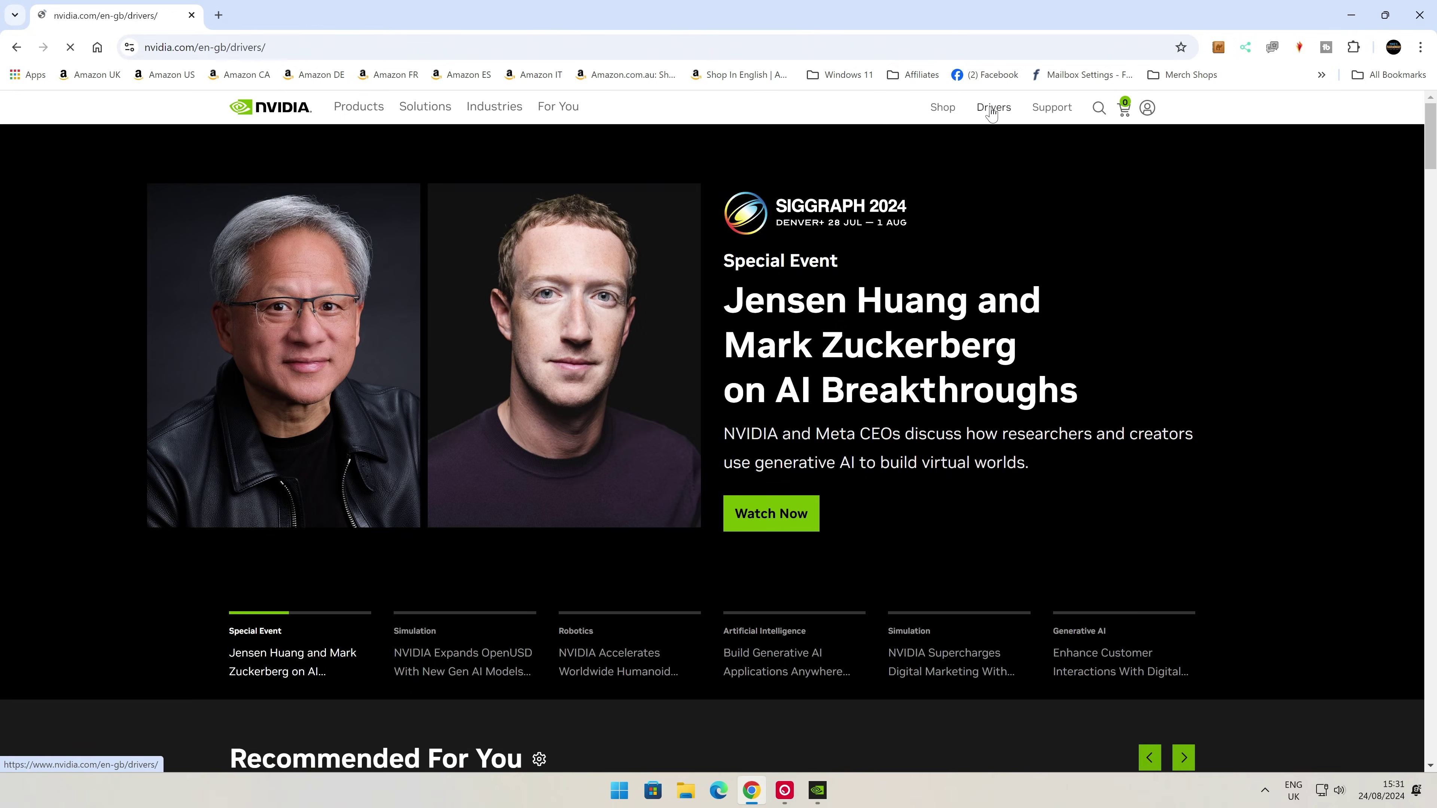
Set the manual driver search's product category to GeForce
scroll(600, 283, "down", 1)
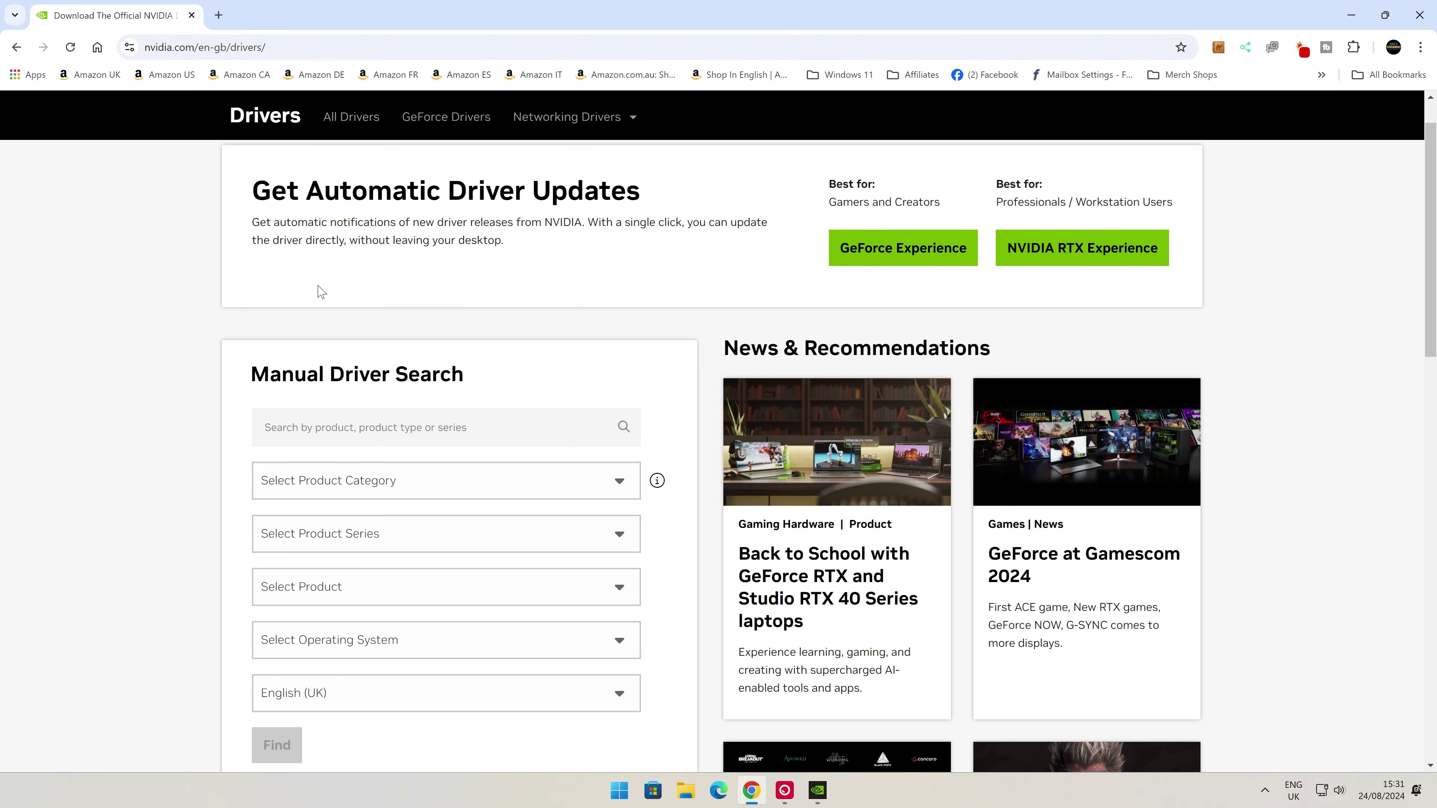
scroll(345, 347, "down", 3)
scroll(346, 351, "up", 4)
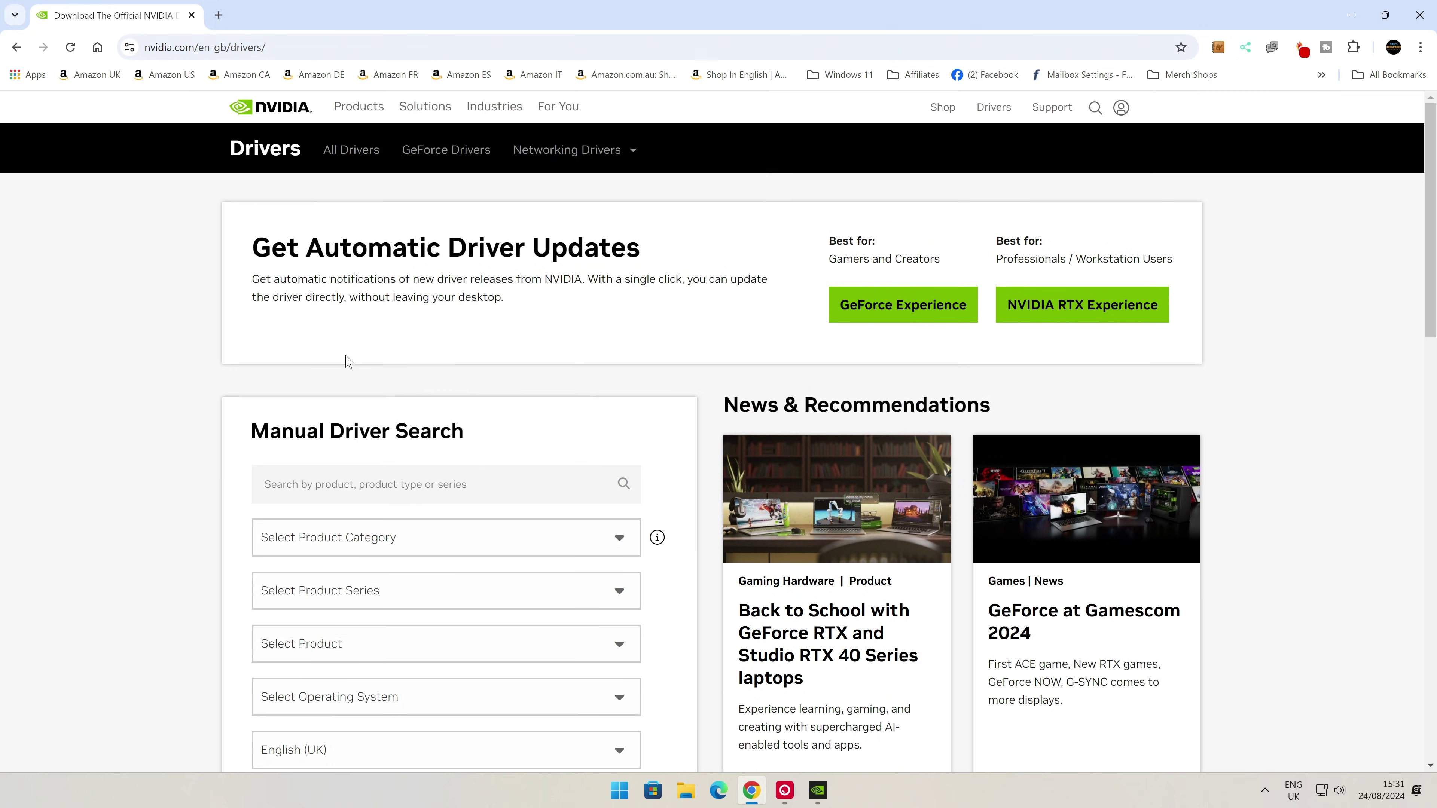
left_click(379, 542)
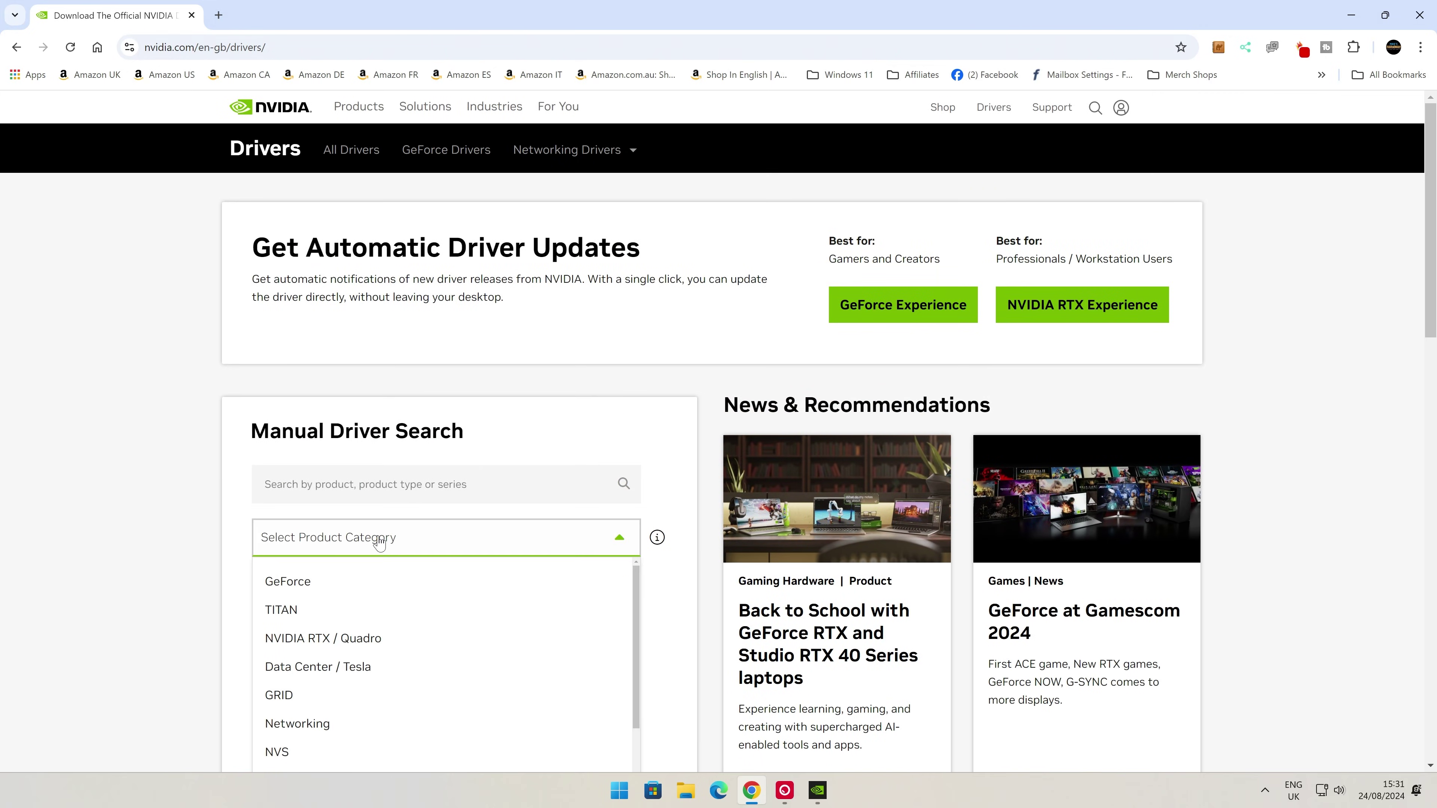
left_click(316, 589)
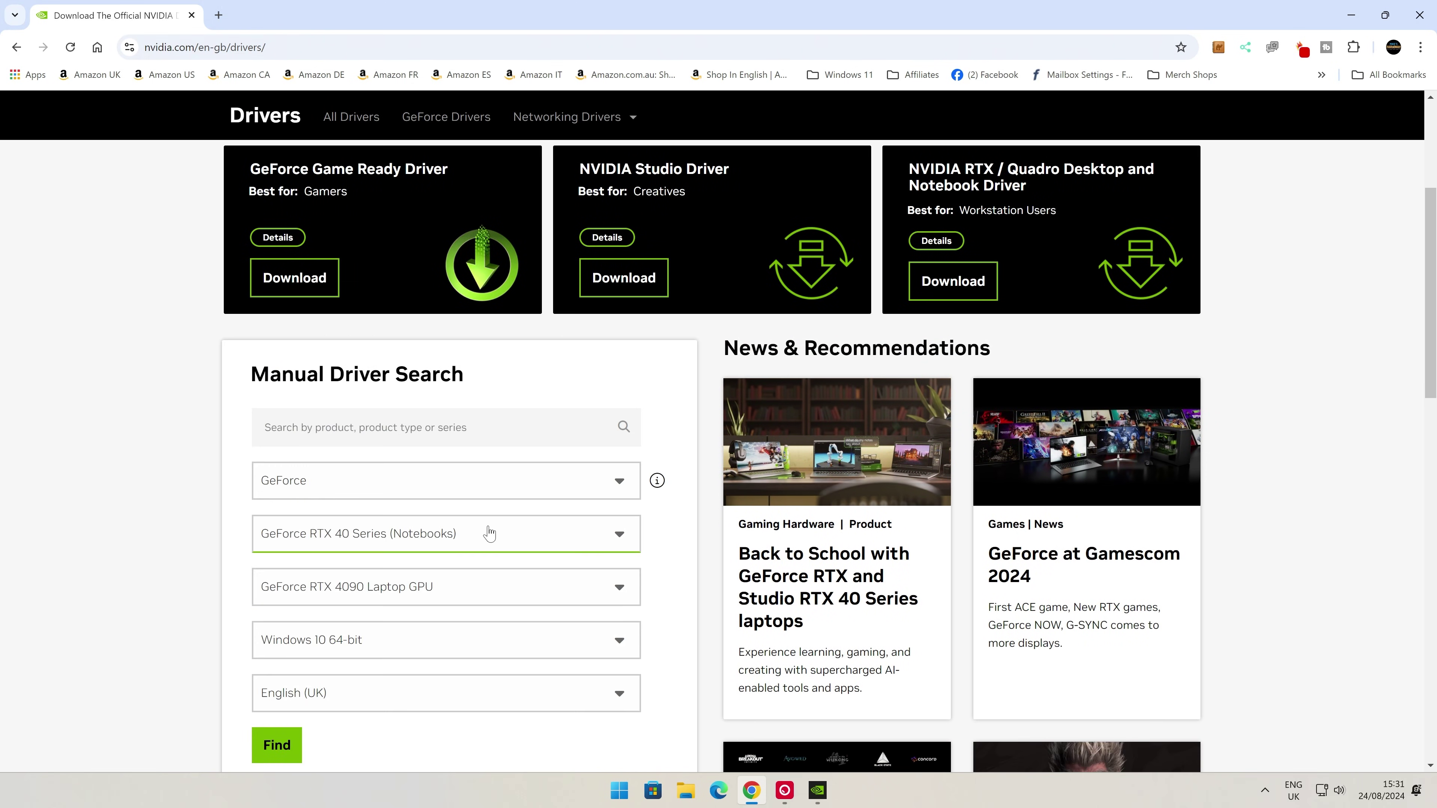
scroll(452, 475, "up", 2)
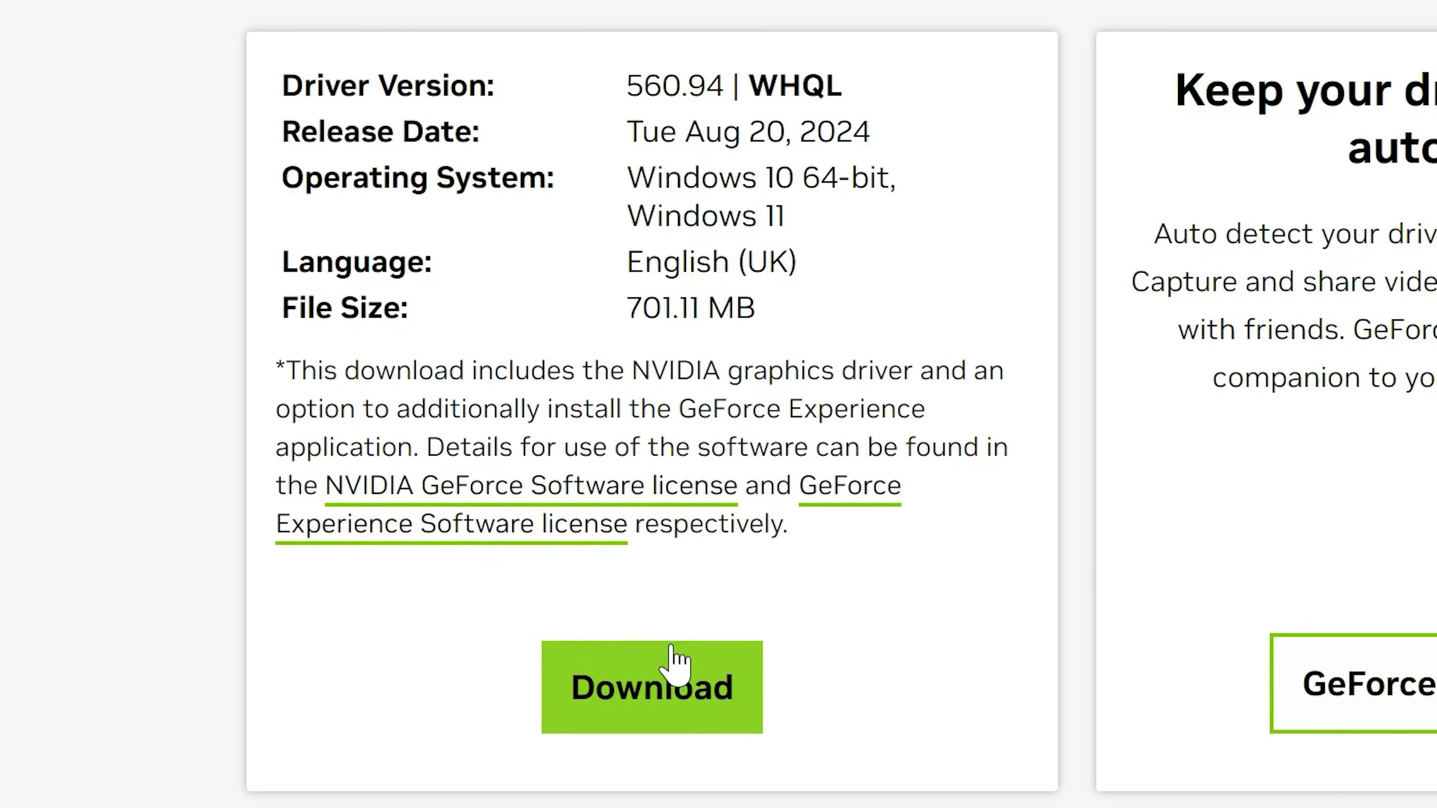
Save the 560.94 driver installer to the Desktop, then minimise Chrome, the NVIDIA app and the remaining window
left_click(659, 688)
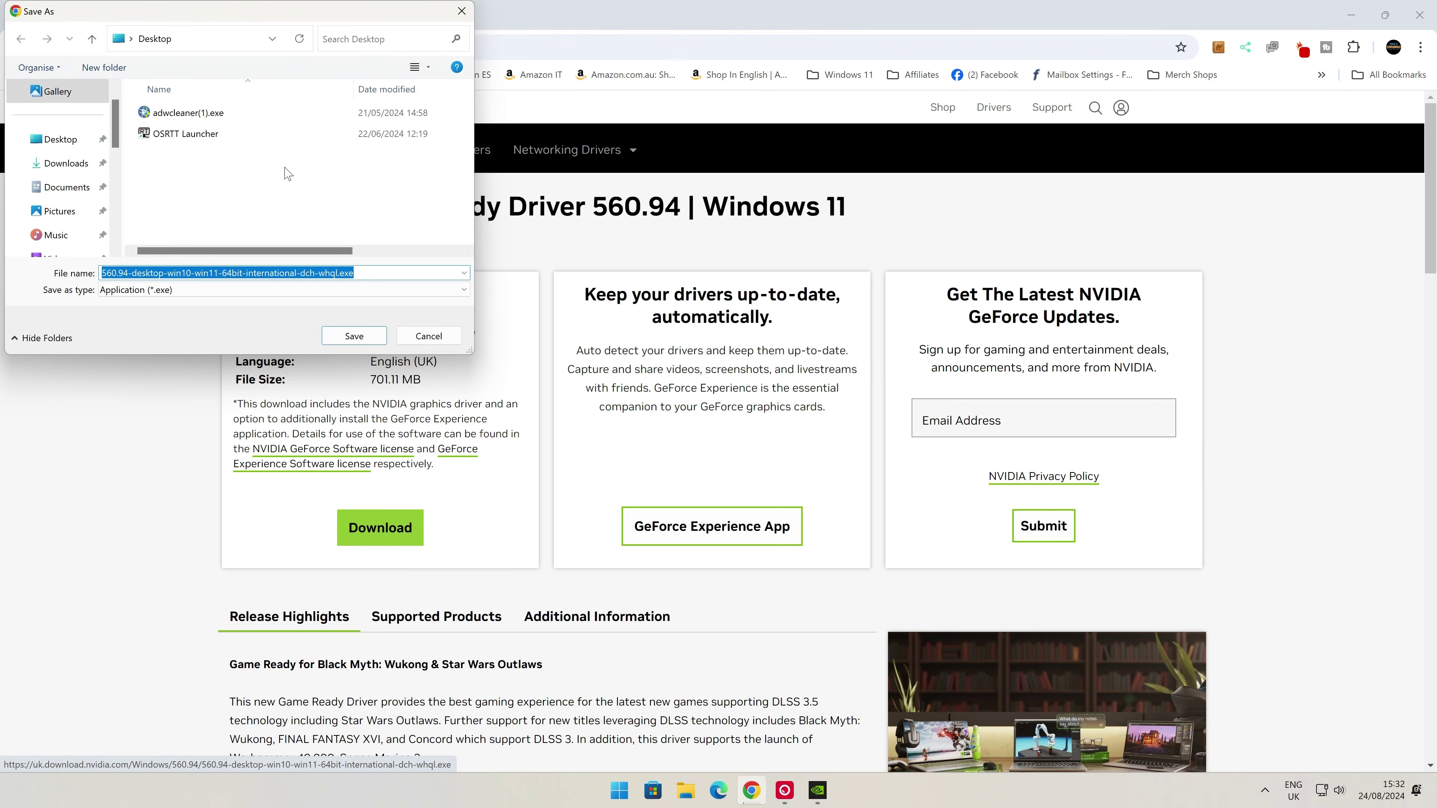
left_click(353, 336)
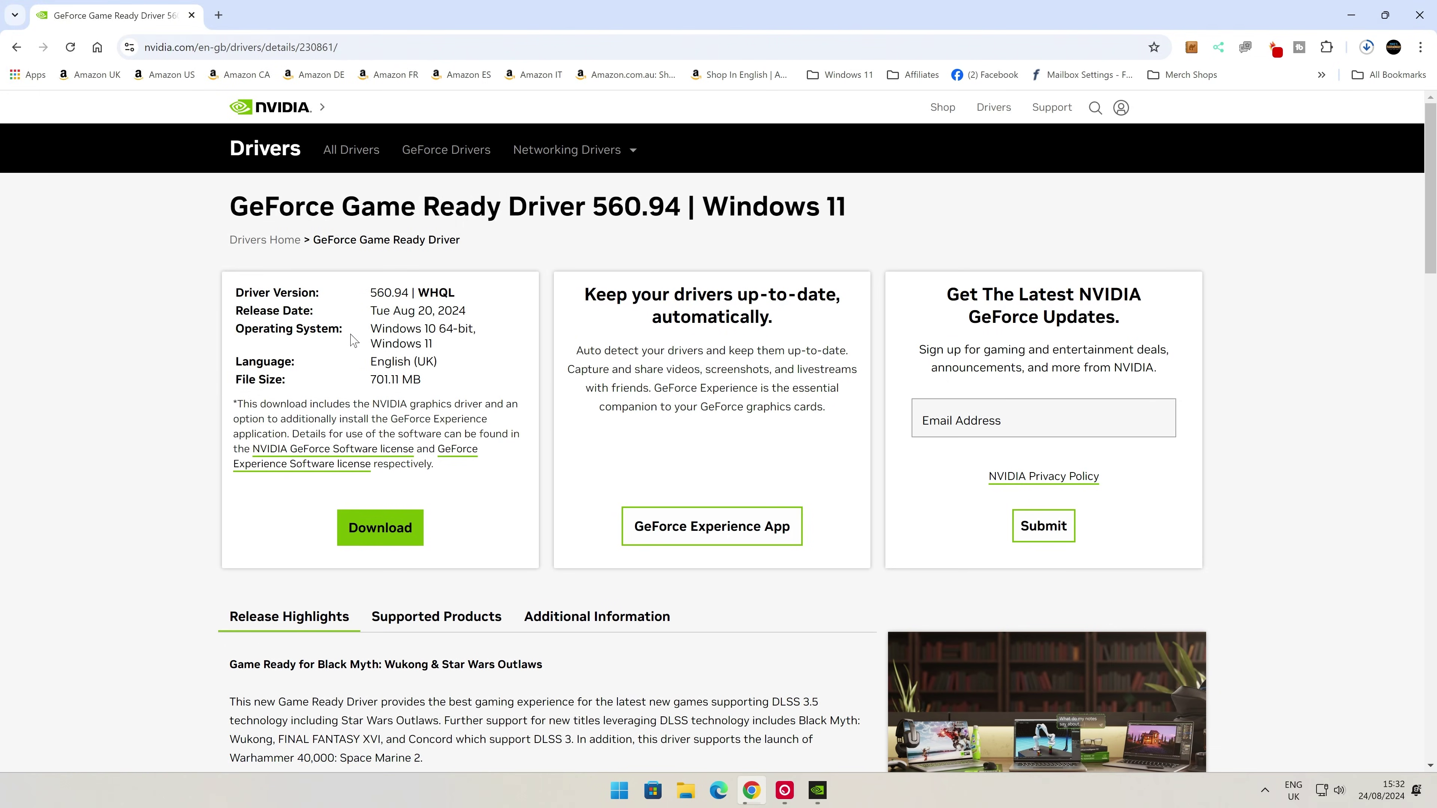
left_click(1352, 16)
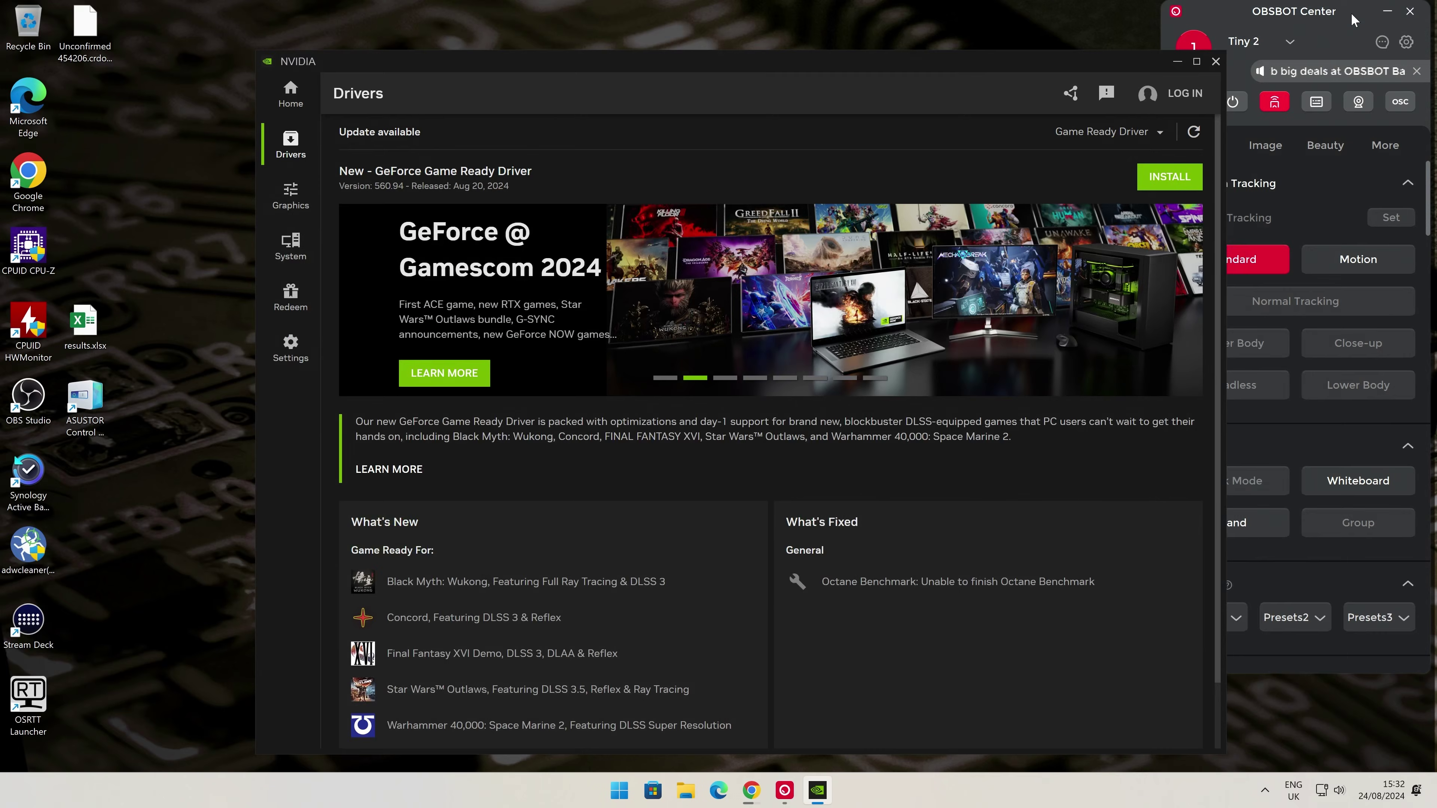
left_click(1172, 61)
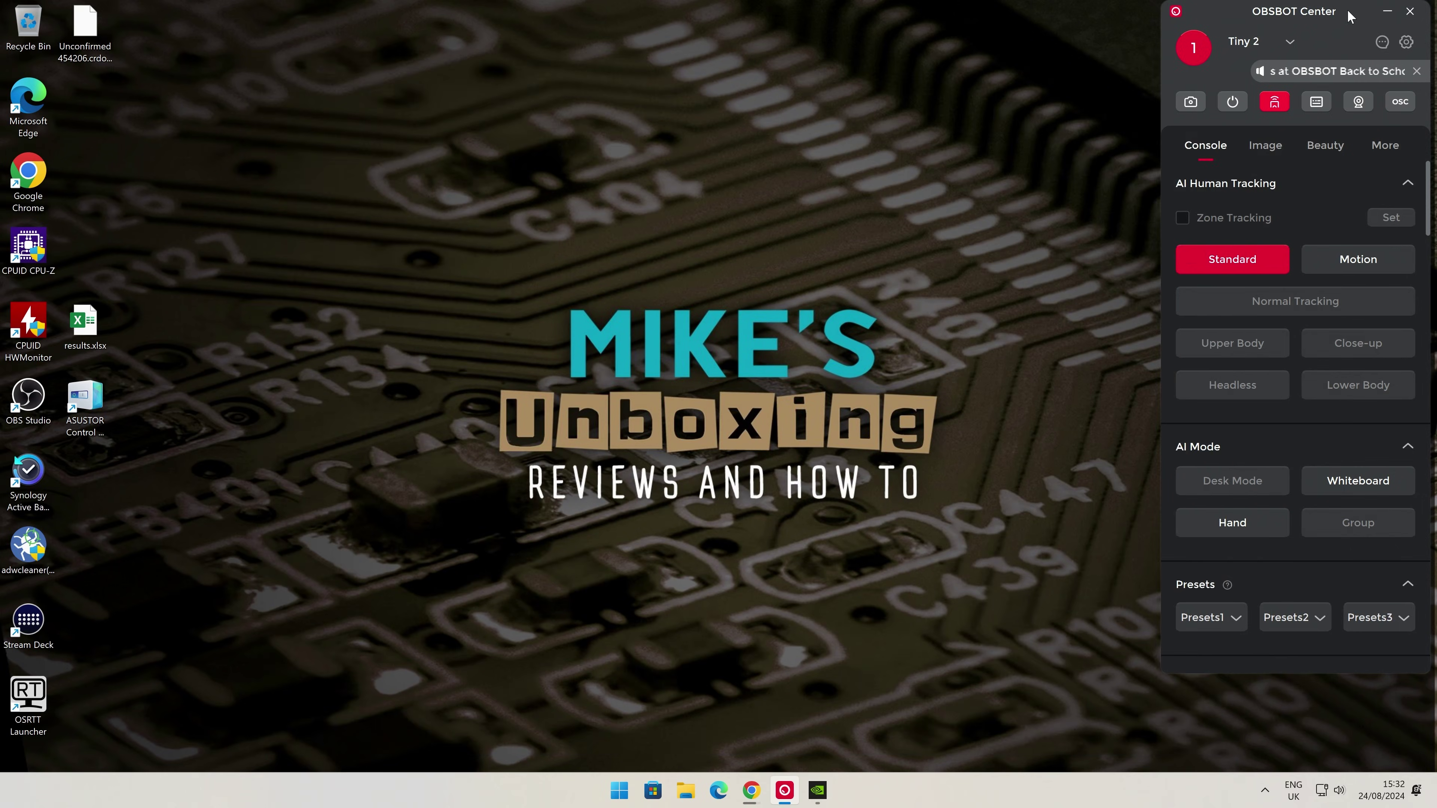
left_click(1387, 12)
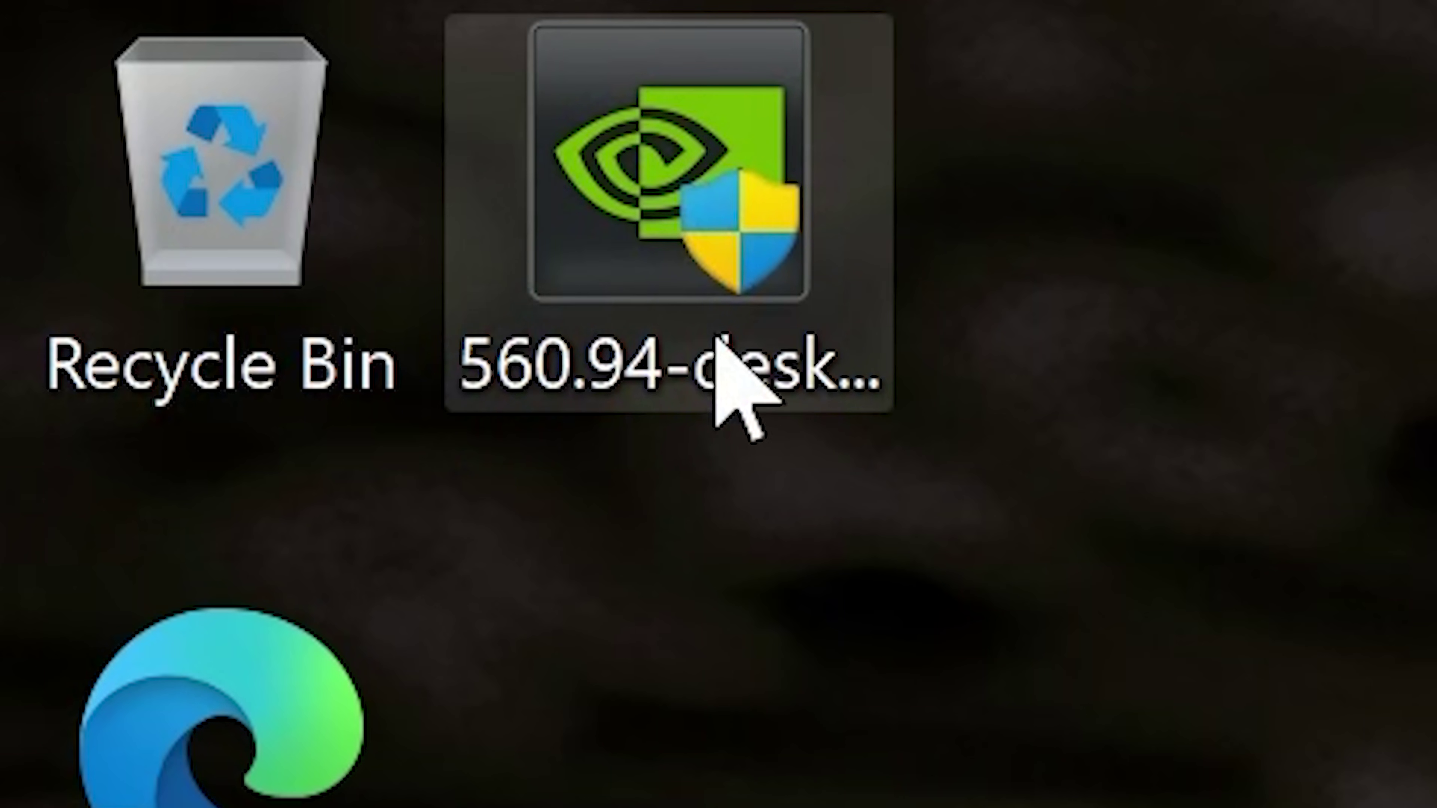
Run the 560.94 installer from the desktop, approve UAC, and extract to the default folder
double_click(689, 195)
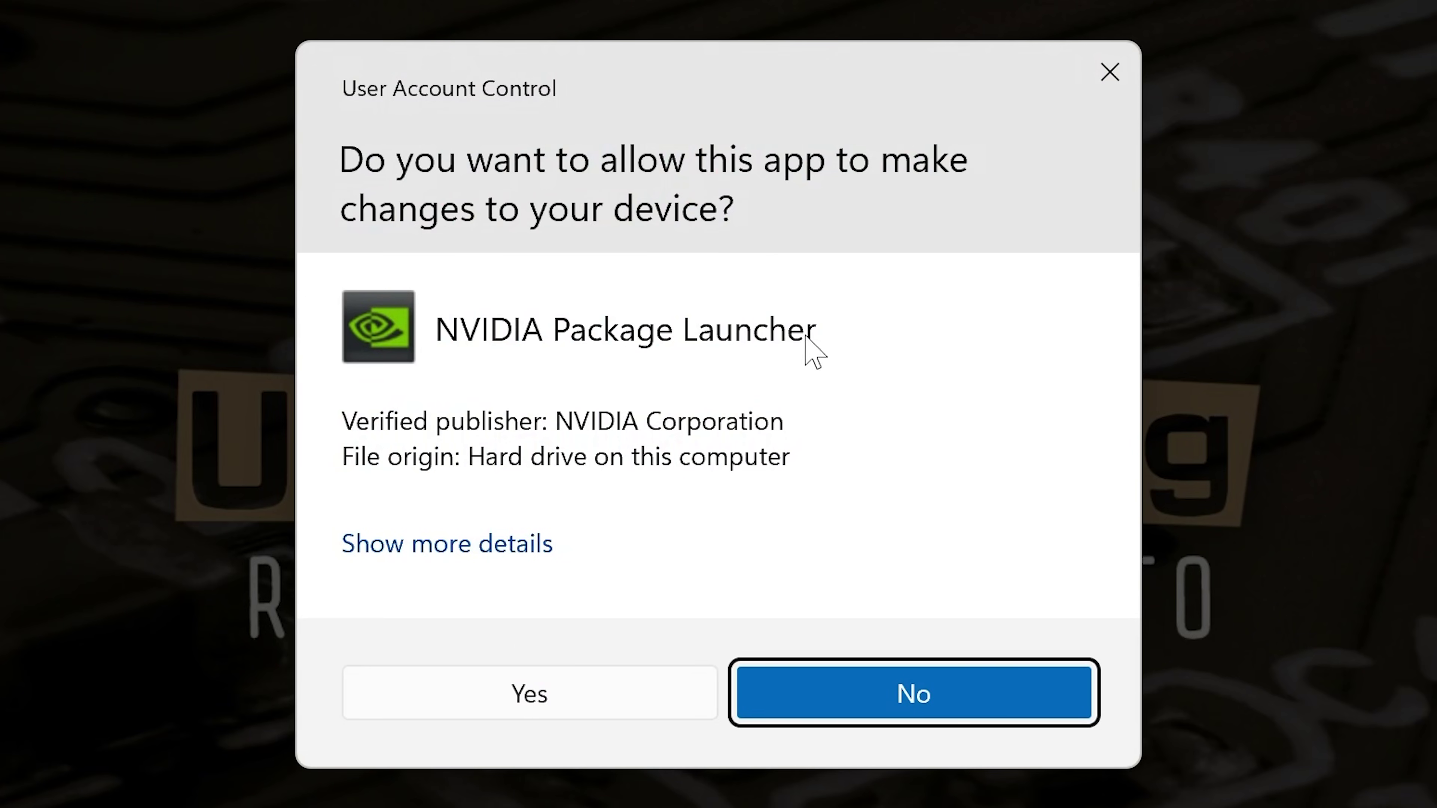
left_click(520, 702)
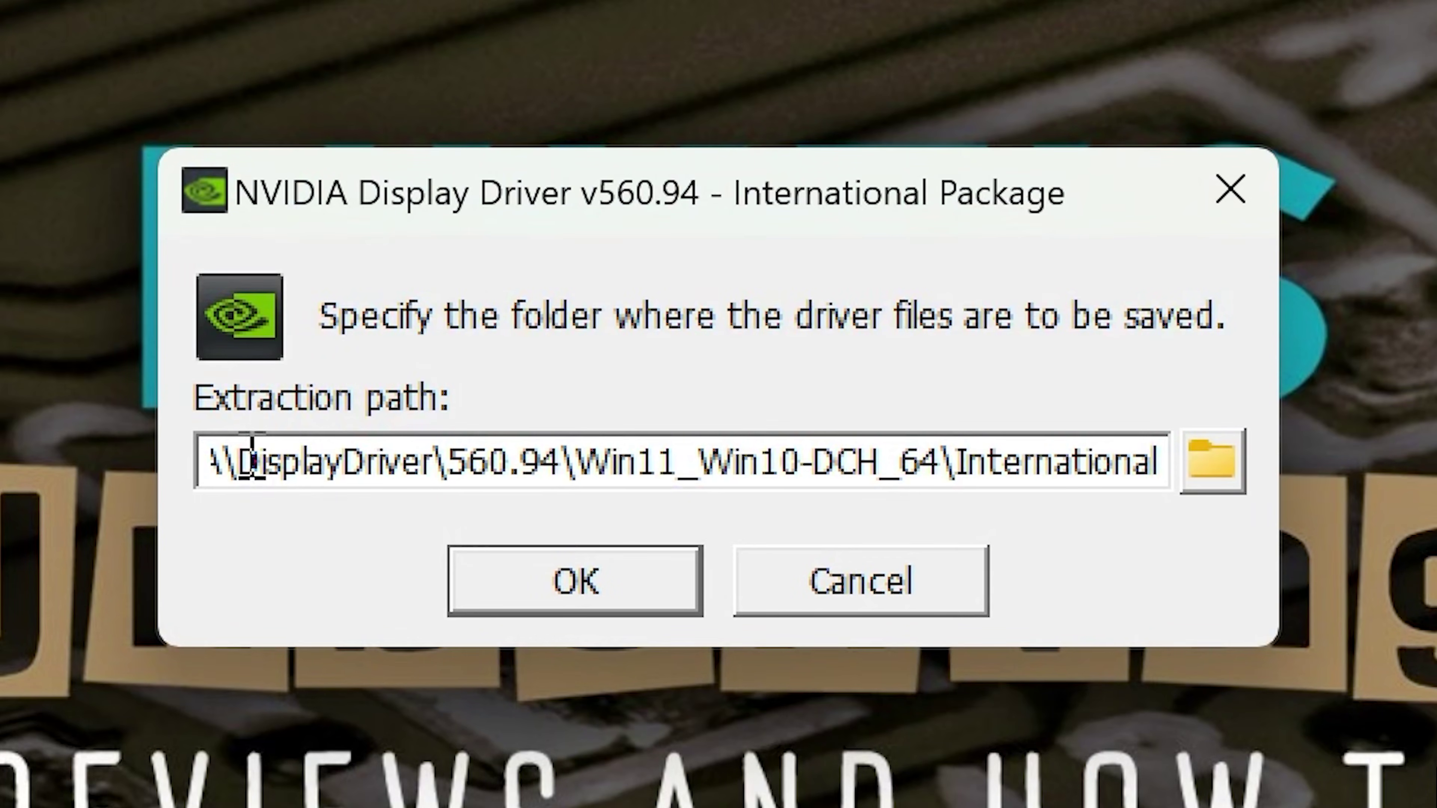
left_click(599, 589)
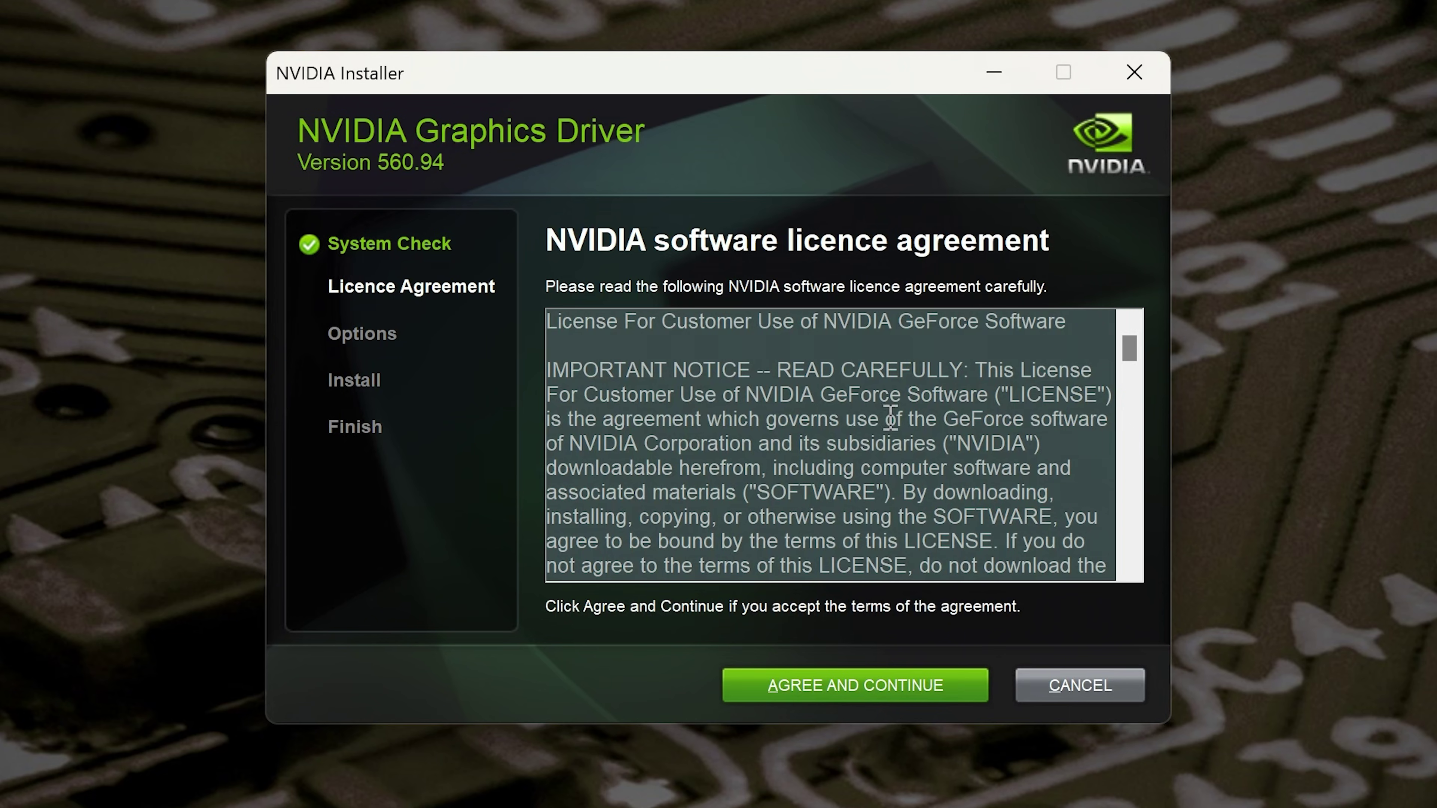
Accept the licence and start a Custom (Advanced) install with 'Perform a clean installation' ticked
left_click(850, 693)
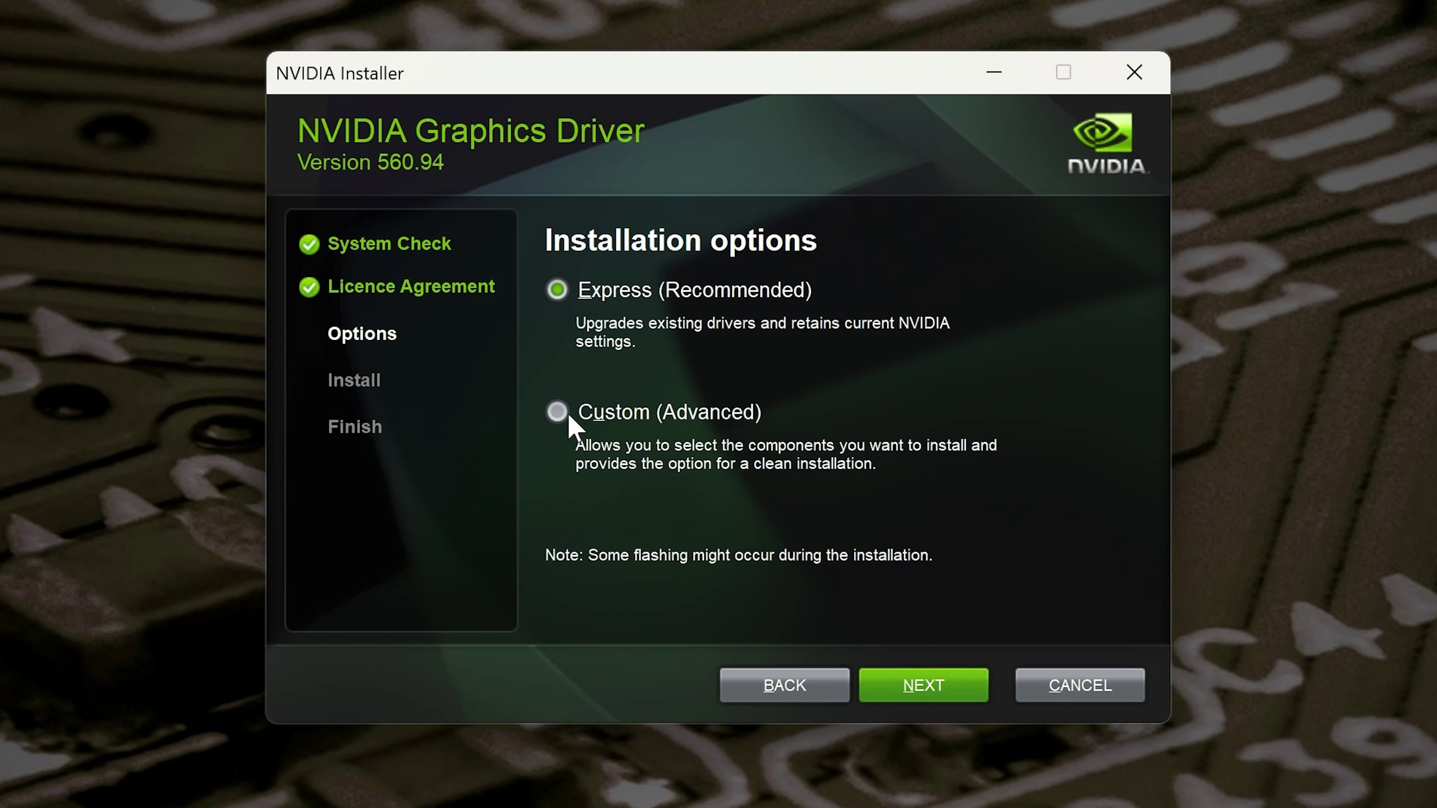
left_click(555, 412)
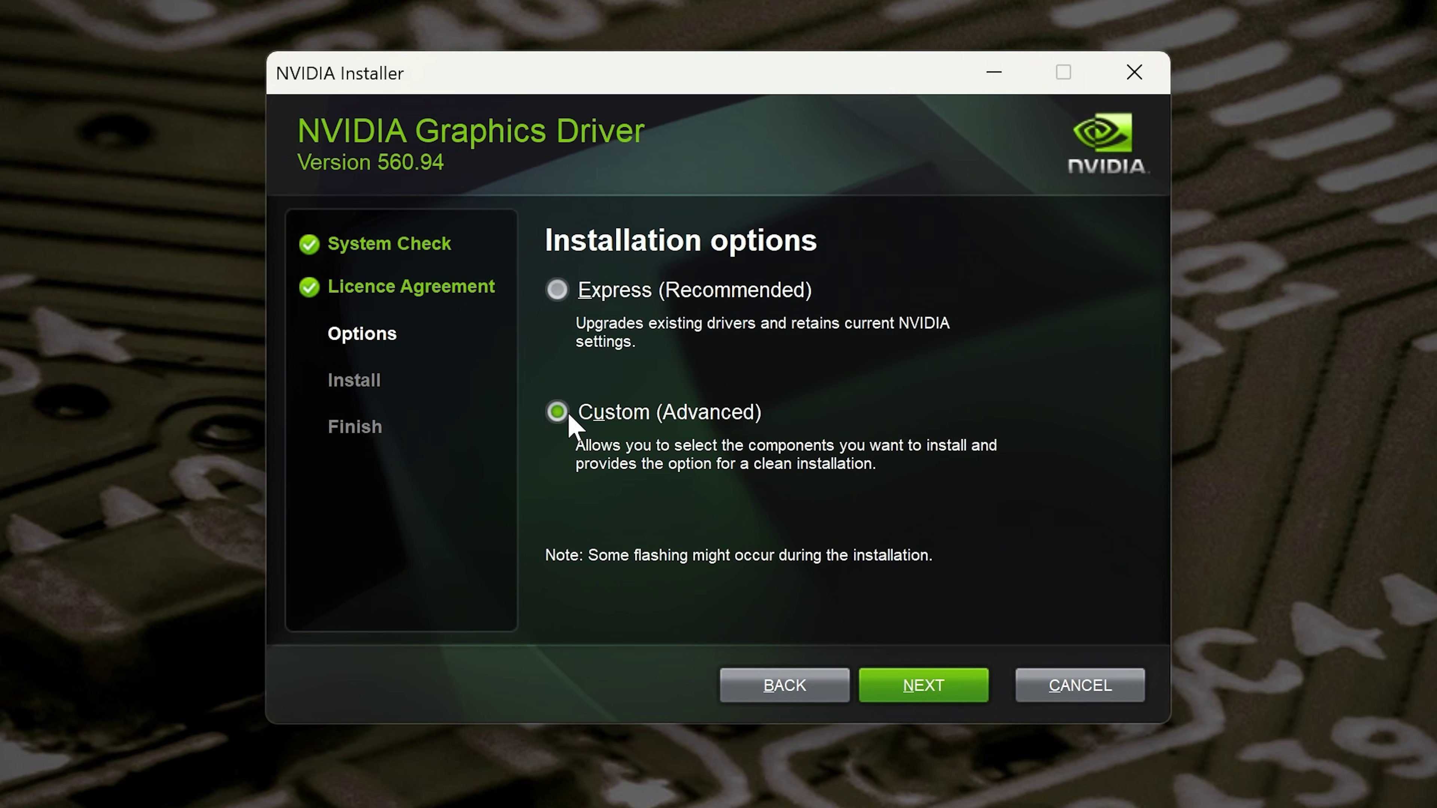
left_click(913, 688)
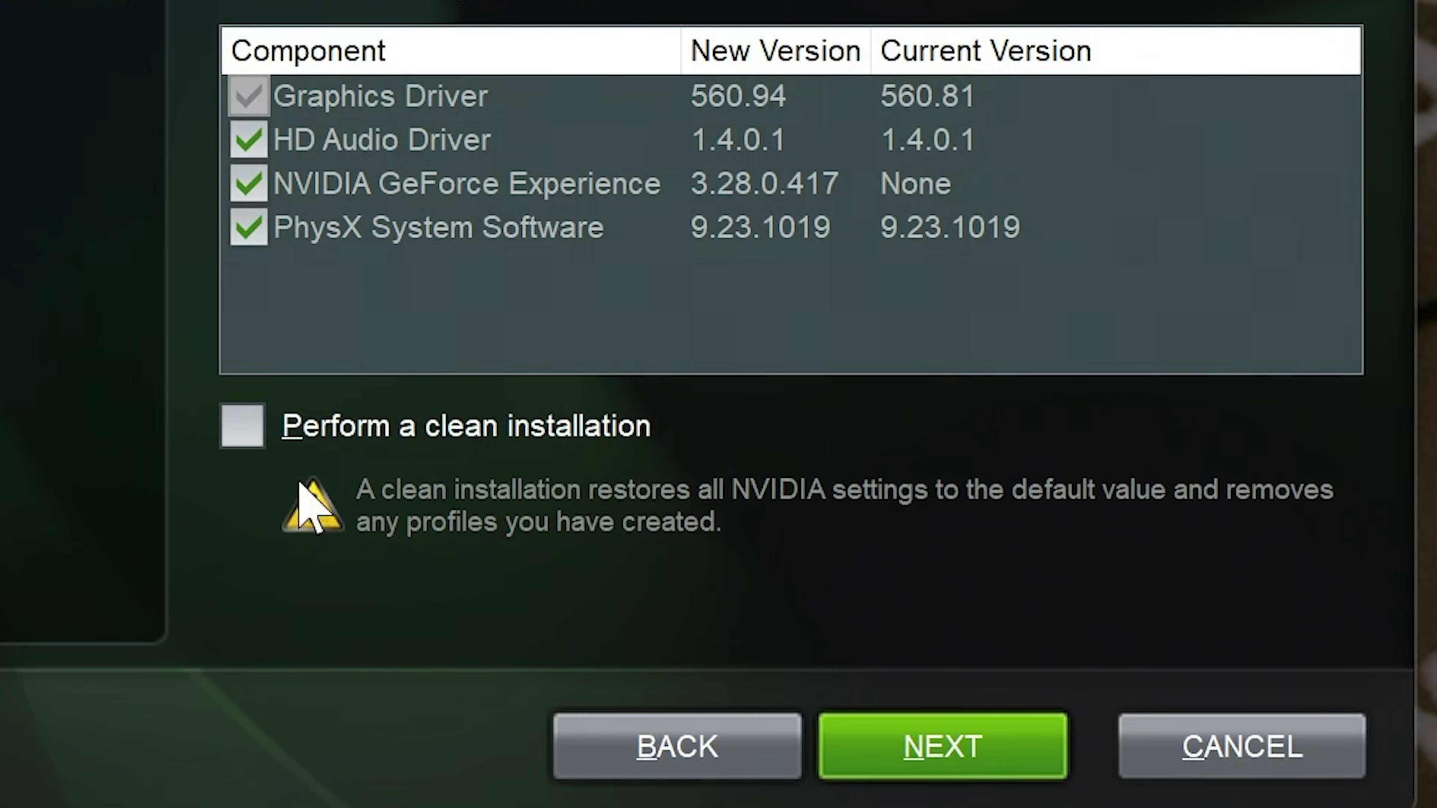
left_click(244, 435)
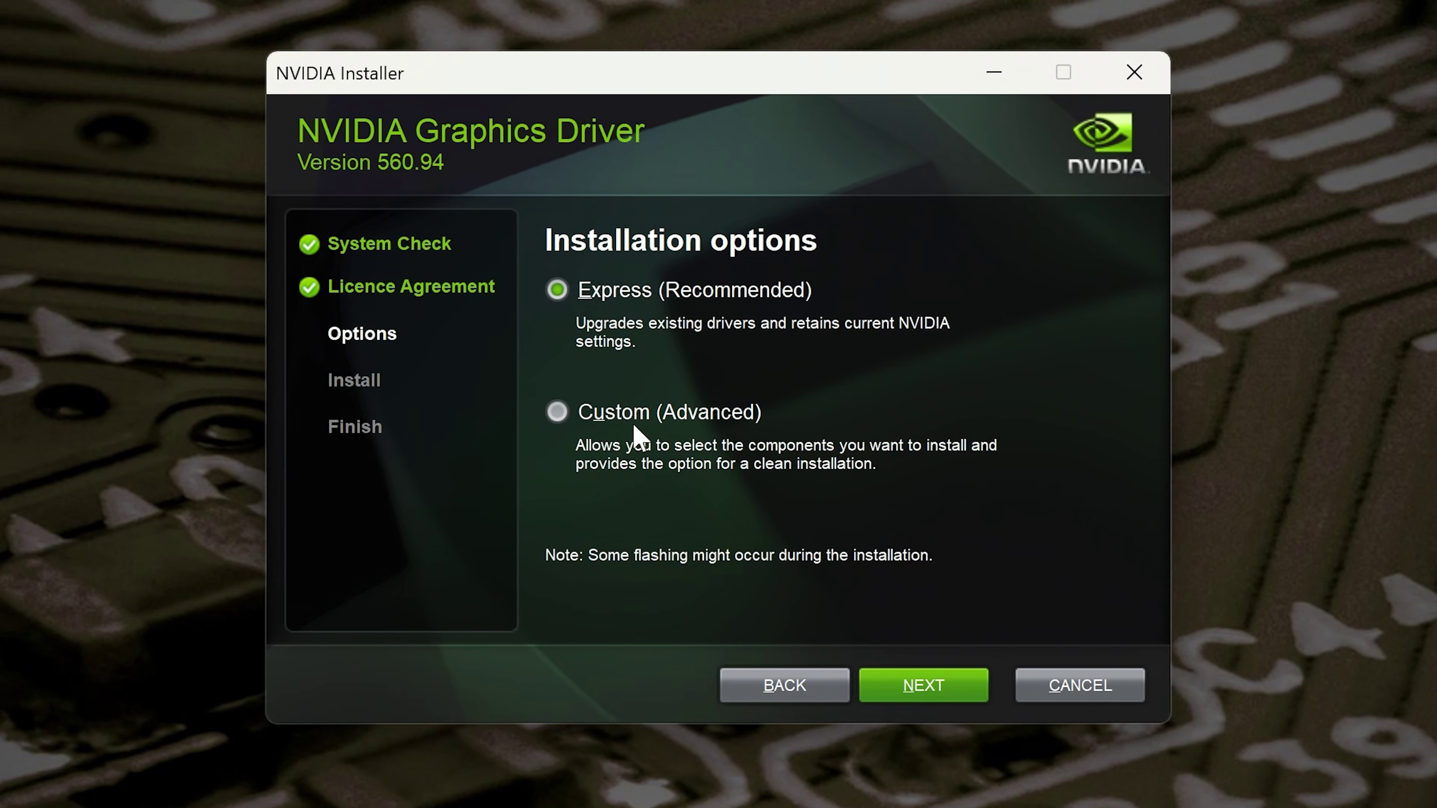
left_click(566, 413)
left_click(908, 684)
left_click(558, 521)
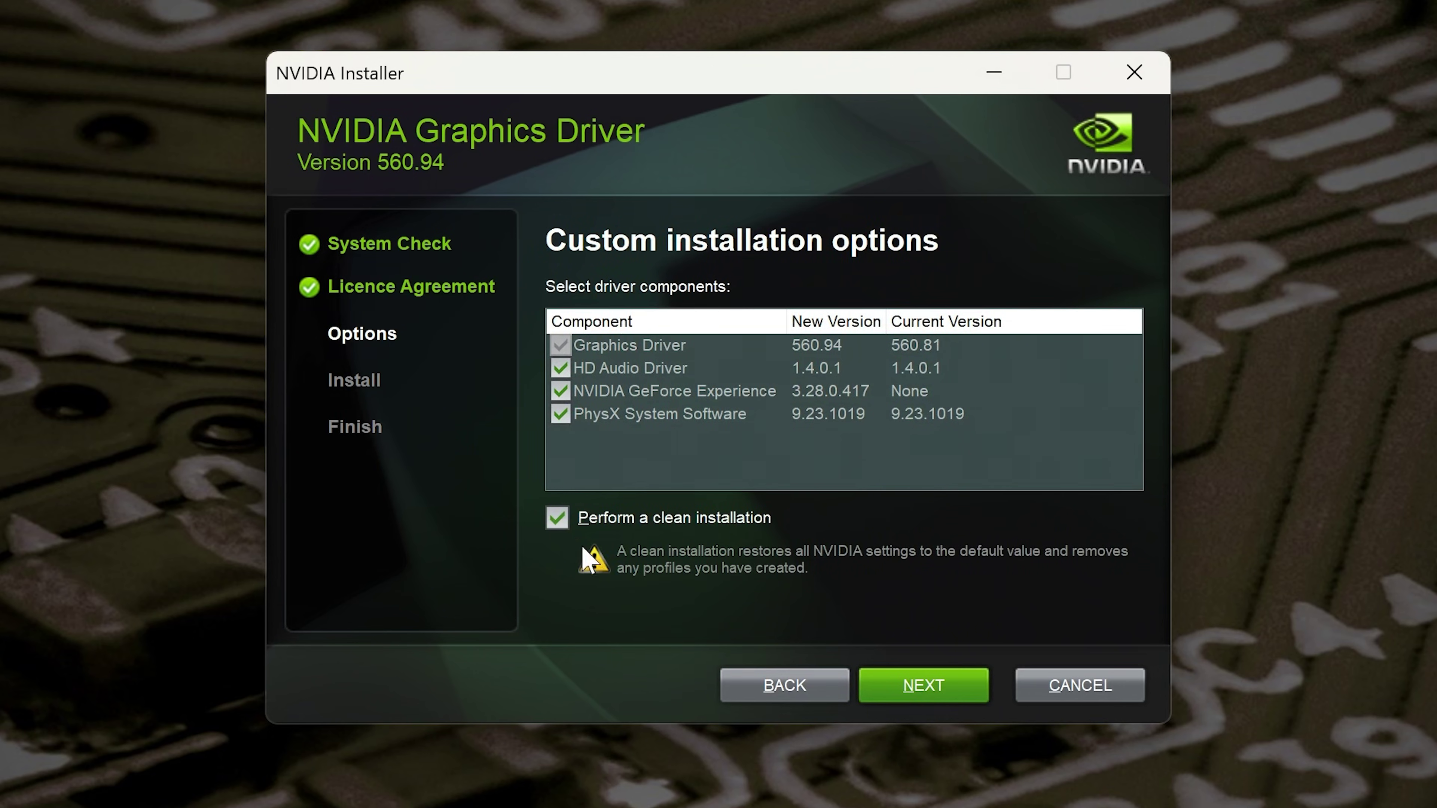
left_click(927, 702)
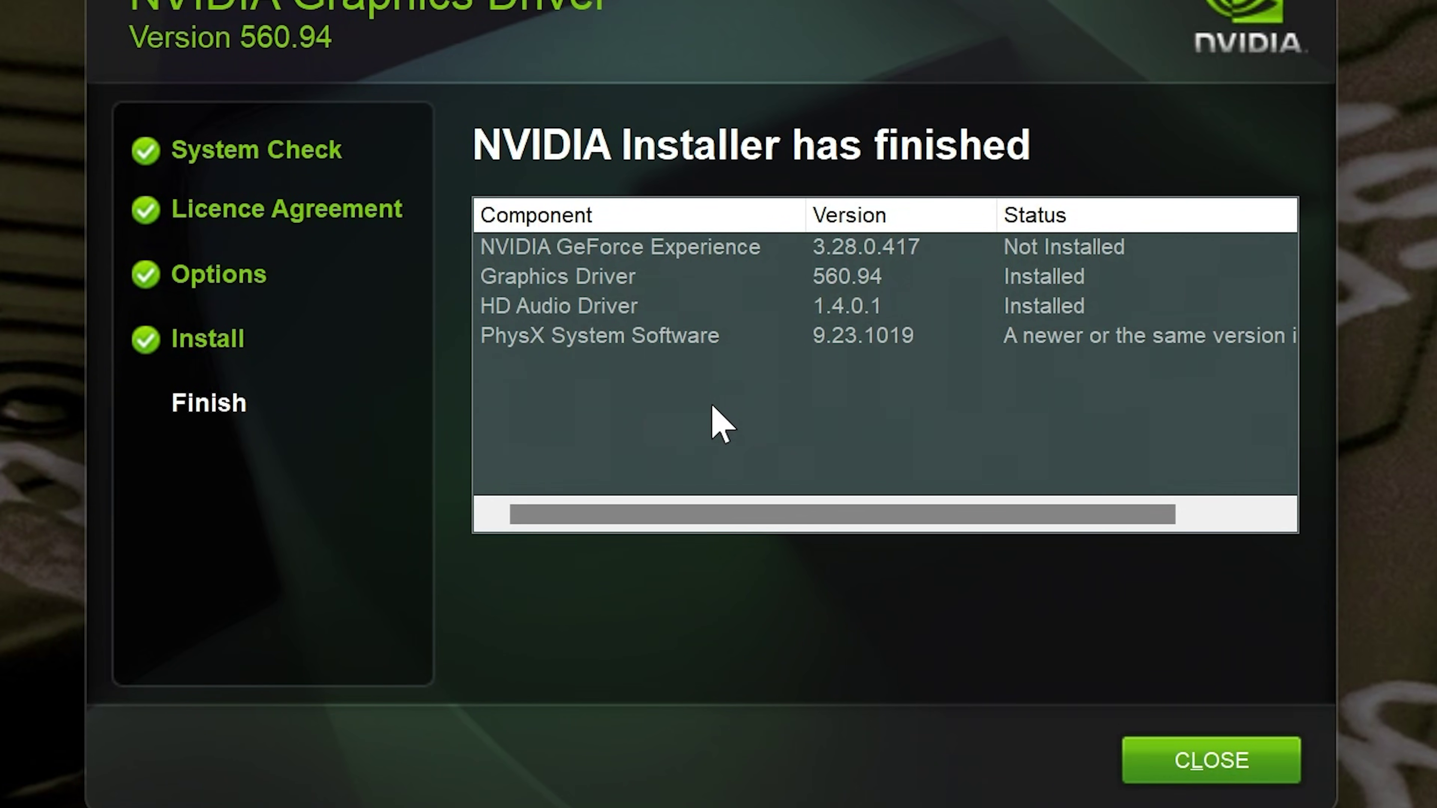
Close the installer once Graphics Driver 560.94 and the HD Audio Driver finish installing
left_click(1207, 781)
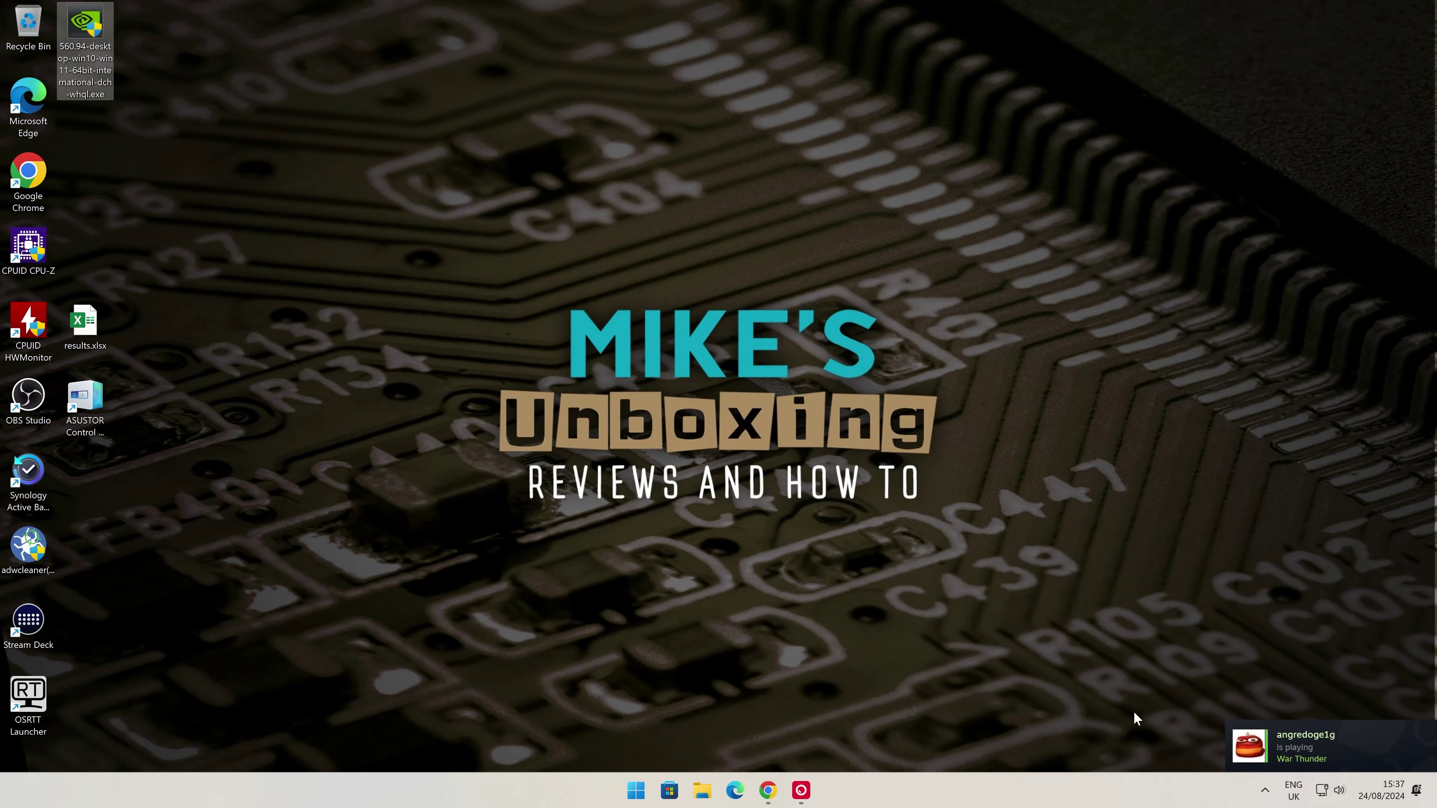
Click an empty spot on the desktop to deselect the 560.94 installer file
left_click(1112, 553)
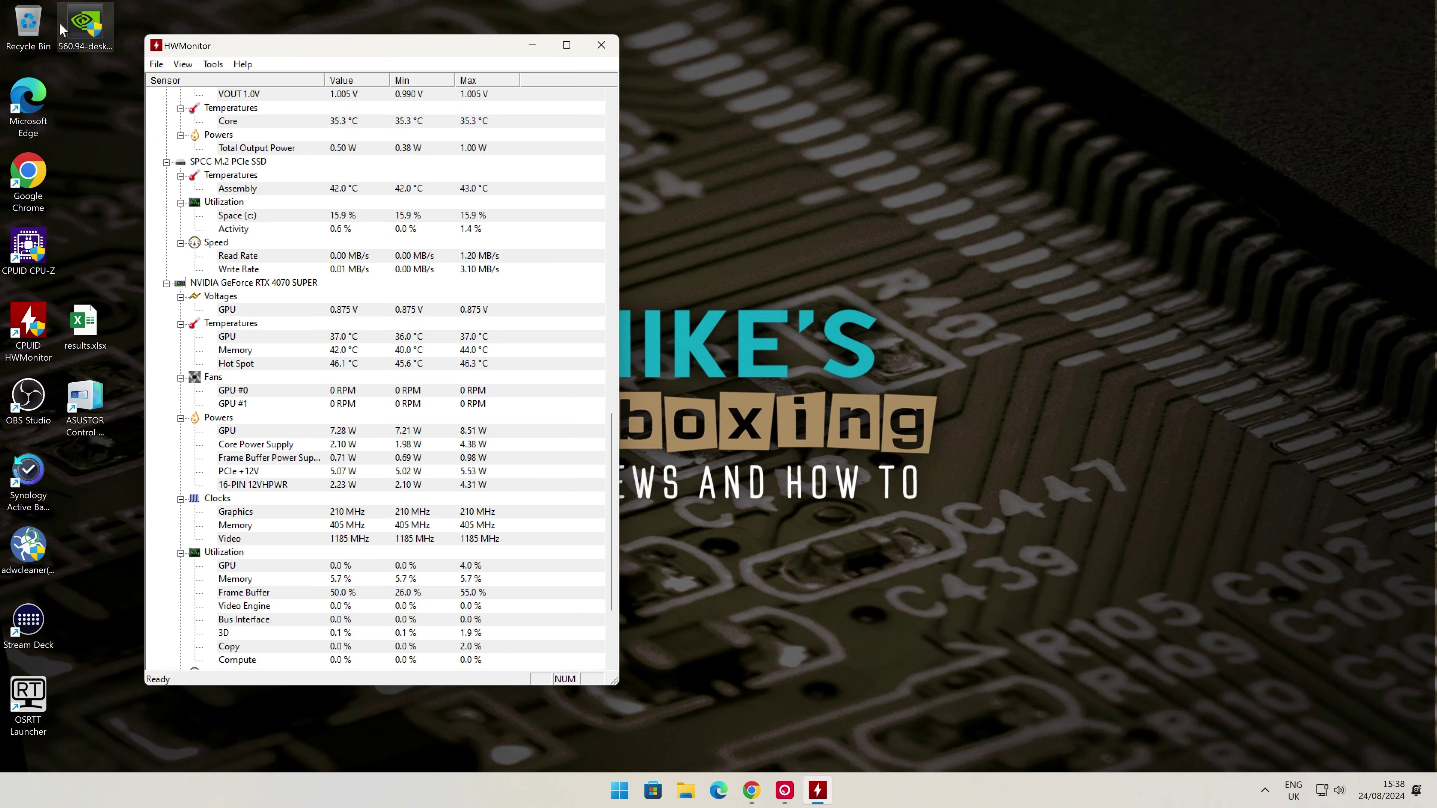
Delete the leftover 560.94 installer from the desktop and nudge the HWMonitor window slightly right
right_click(68, 26)
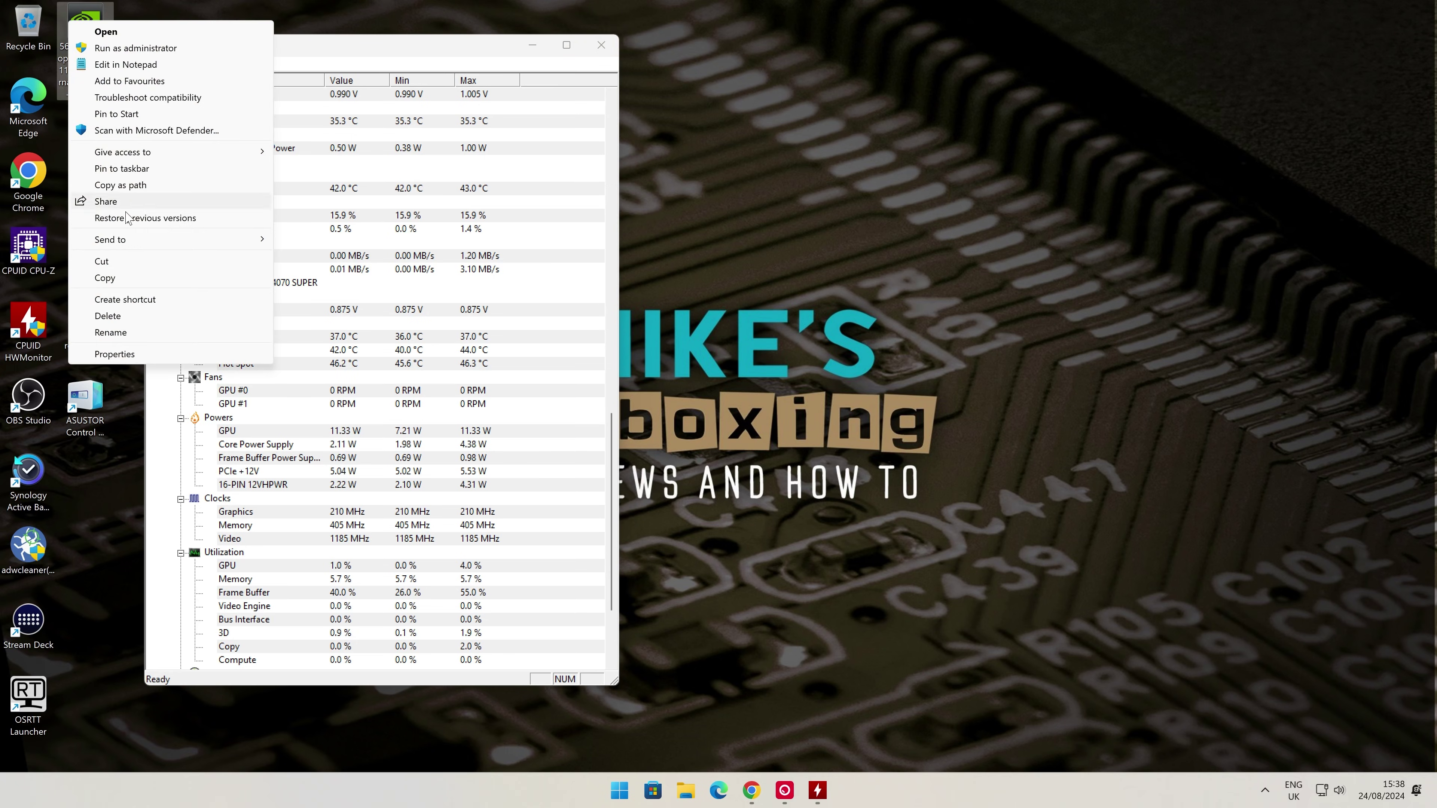
left_click(143, 317)
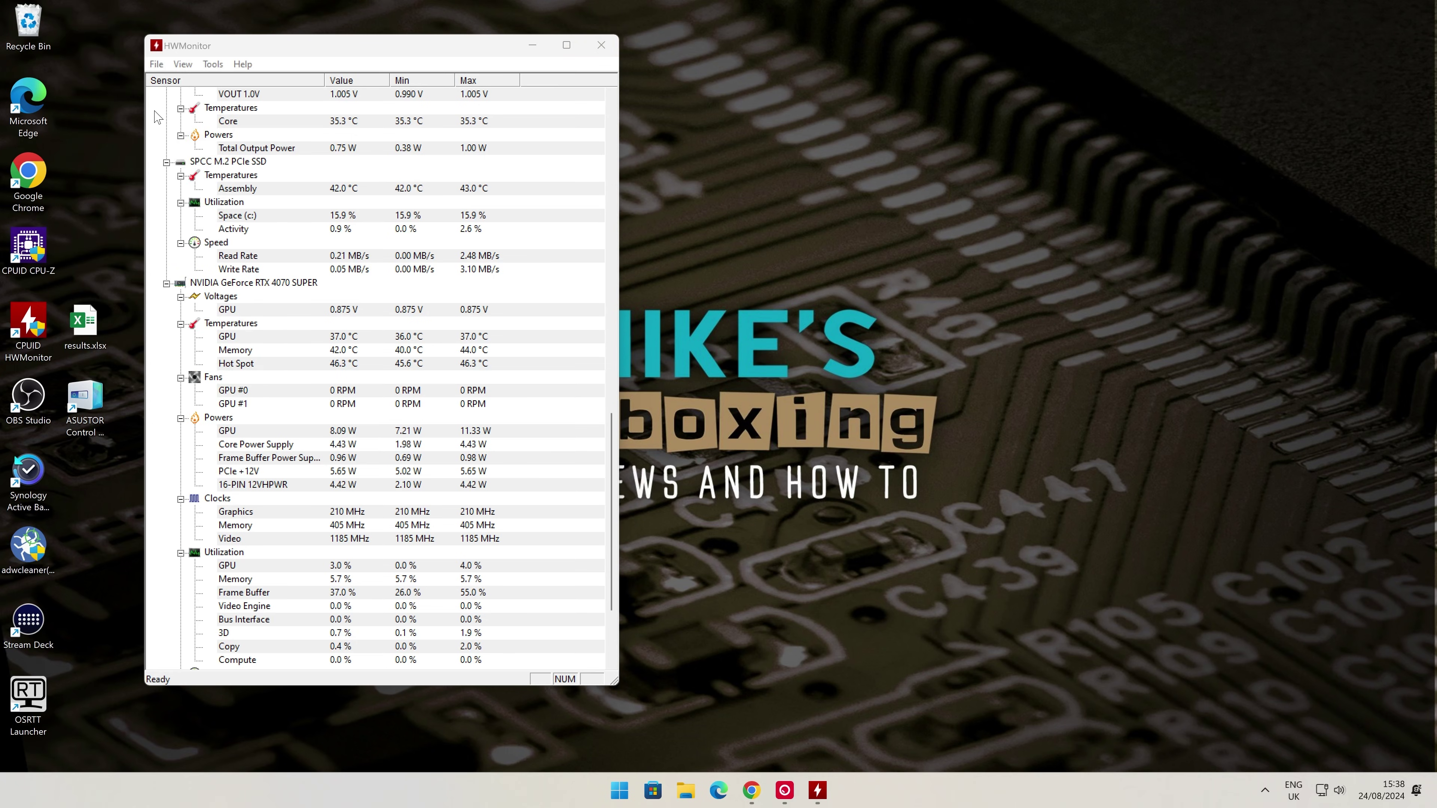
left_click_drag(362, 46, 410, 59)
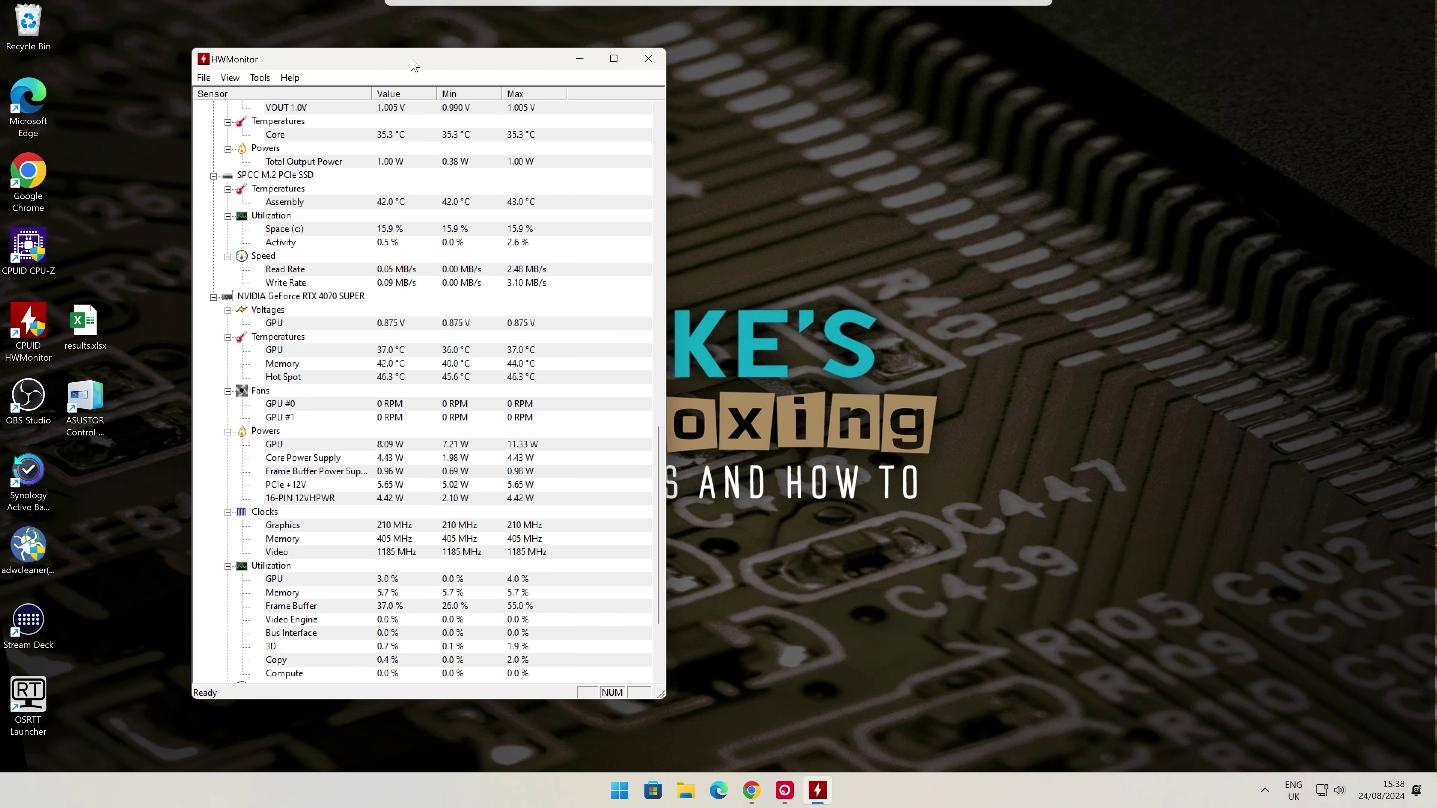